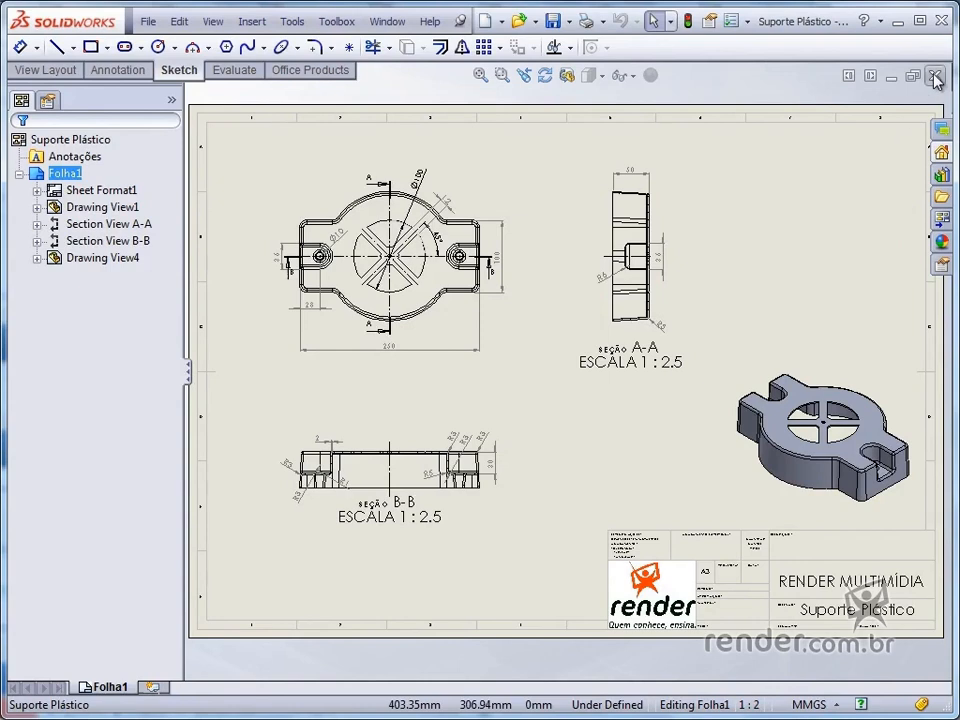
Step: Close the current drawing and open the Suporte Plástico part from the Nova pasta folder
click(935, 77)
click(505, 396)
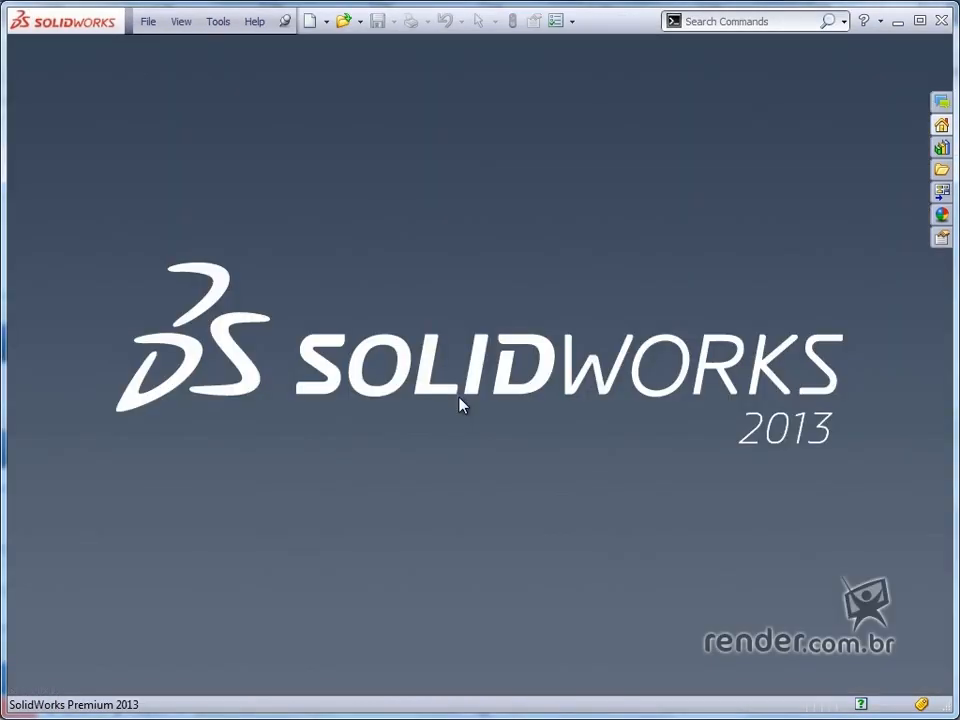
click(342, 22)
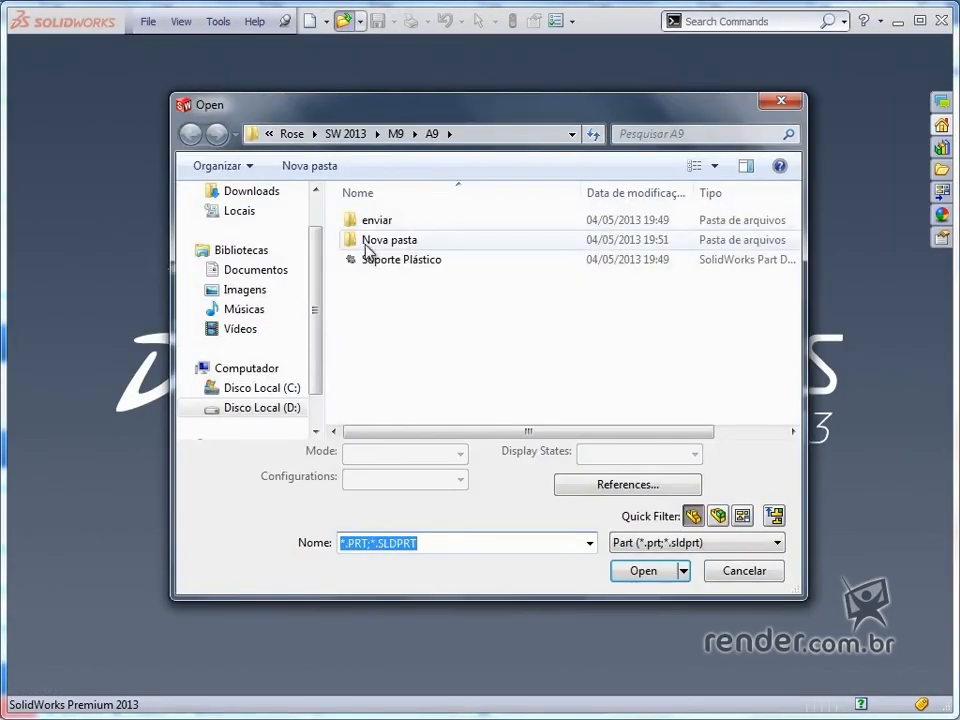
double_click(366, 242)
click(400, 220)
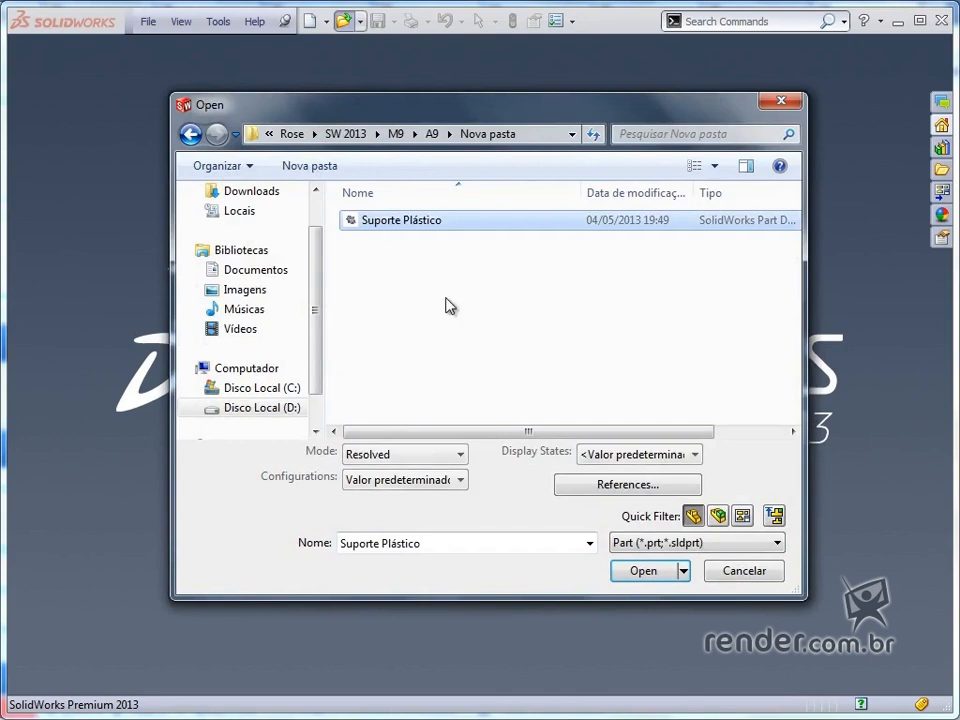
click(643, 571)
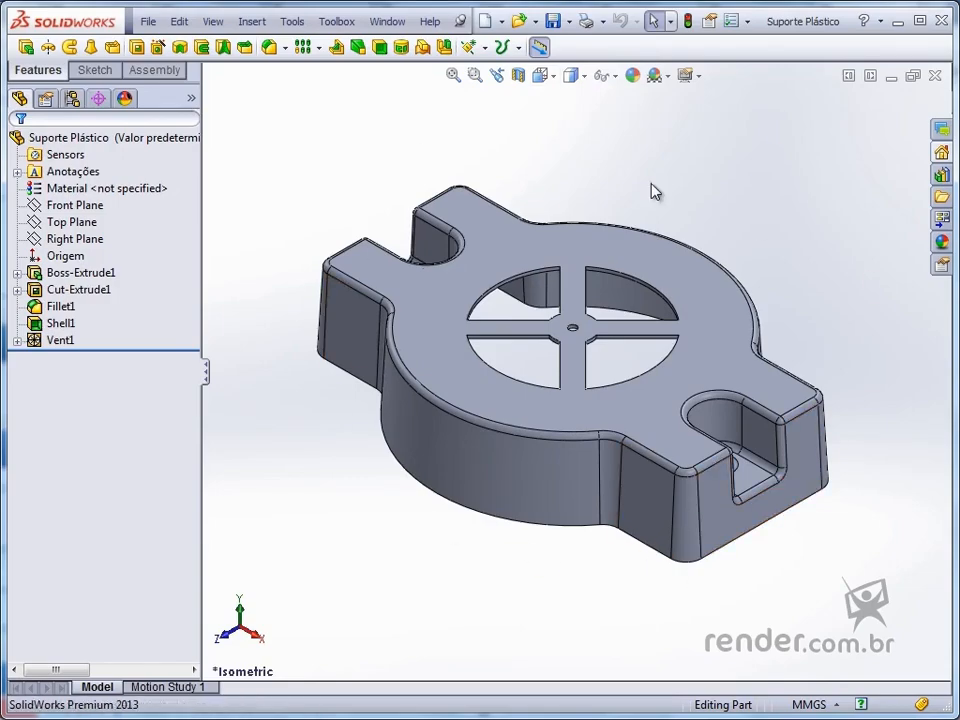
Step: Create a drawing from the part with the Render-A3 template and place only its top view in the sheet's upper-left area
click(148, 22)
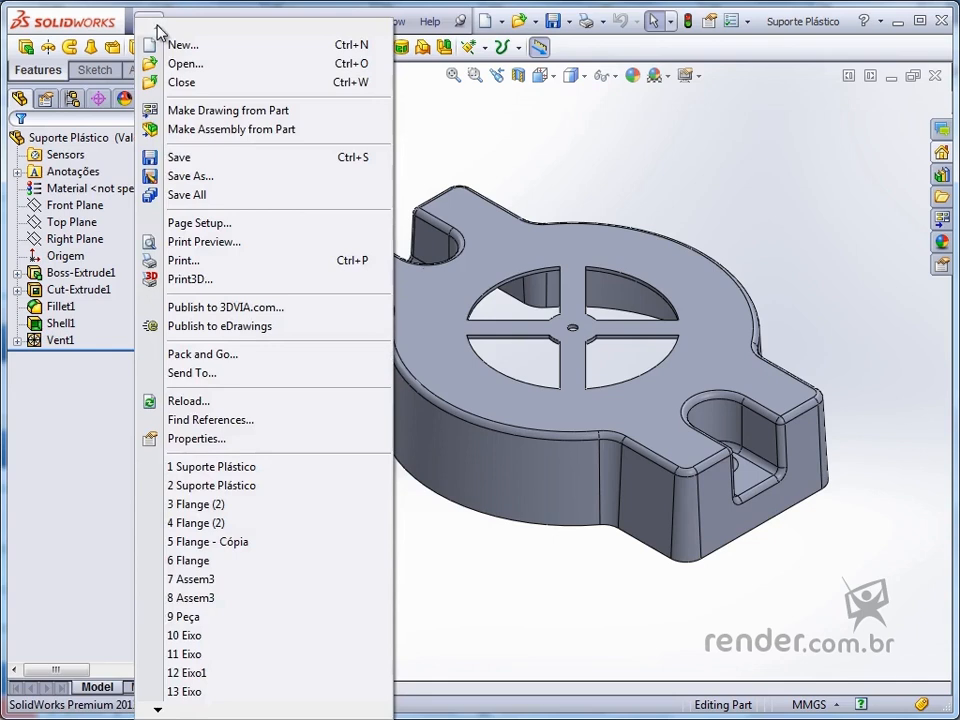
click(180, 110)
click(281, 180)
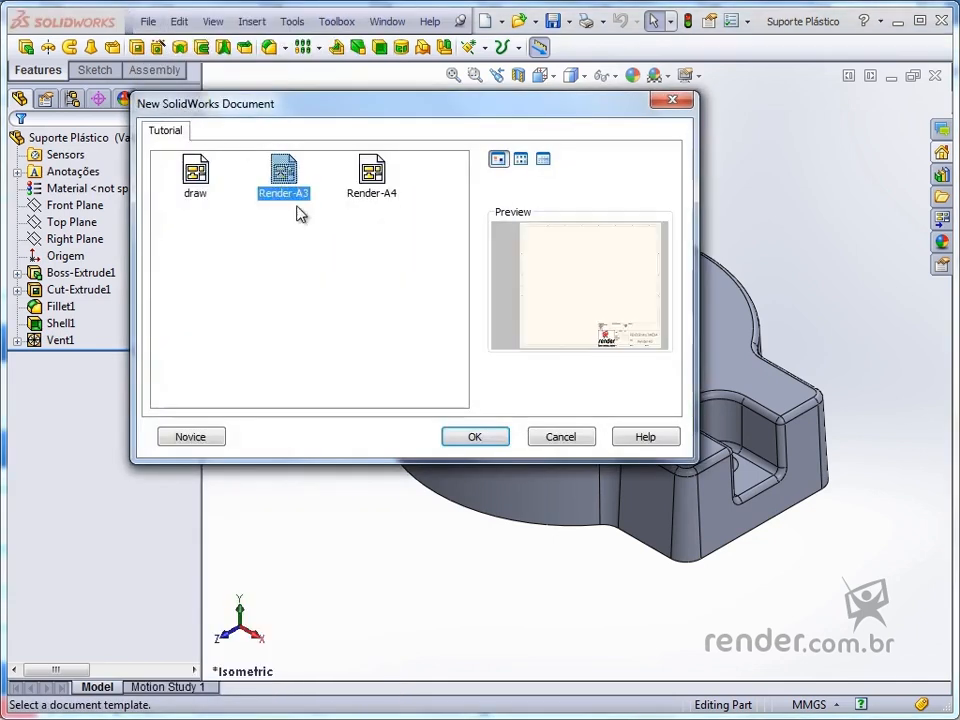
click(494, 440)
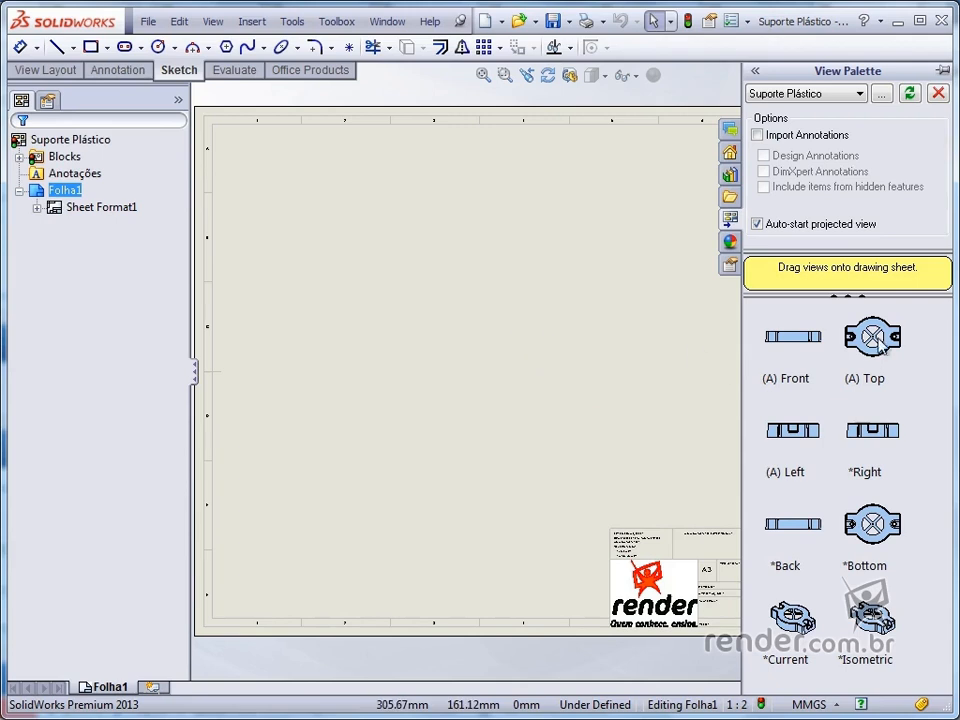
drag(878, 340, 400, 278)
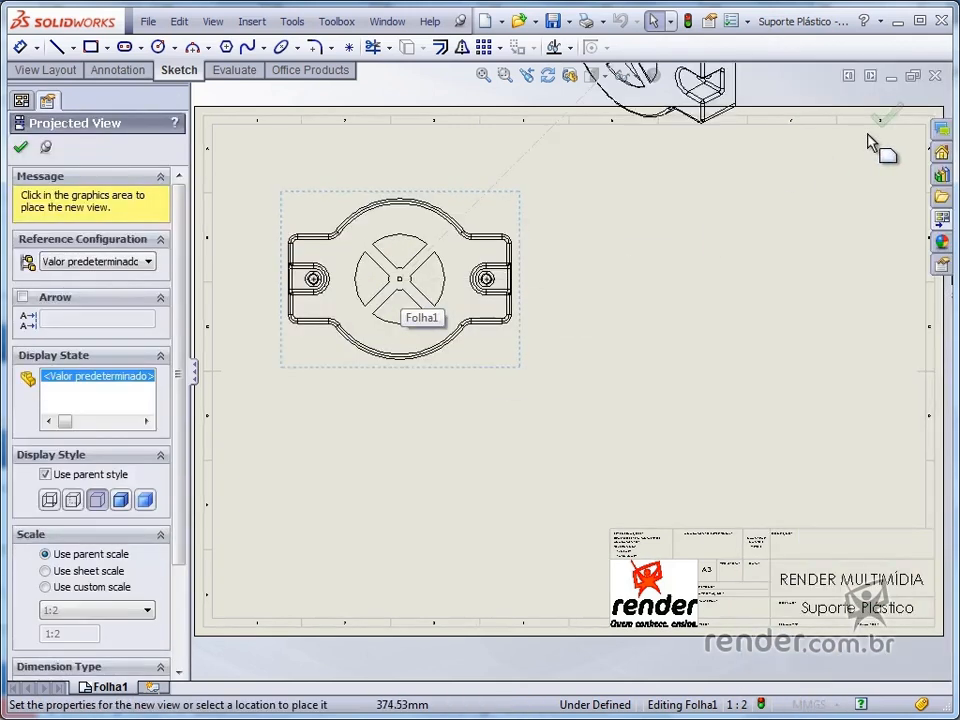
click(893, 80)
Step: Add an isometric view above the title block and display it shaded with edges
click(941, 218)
click(800, 612)
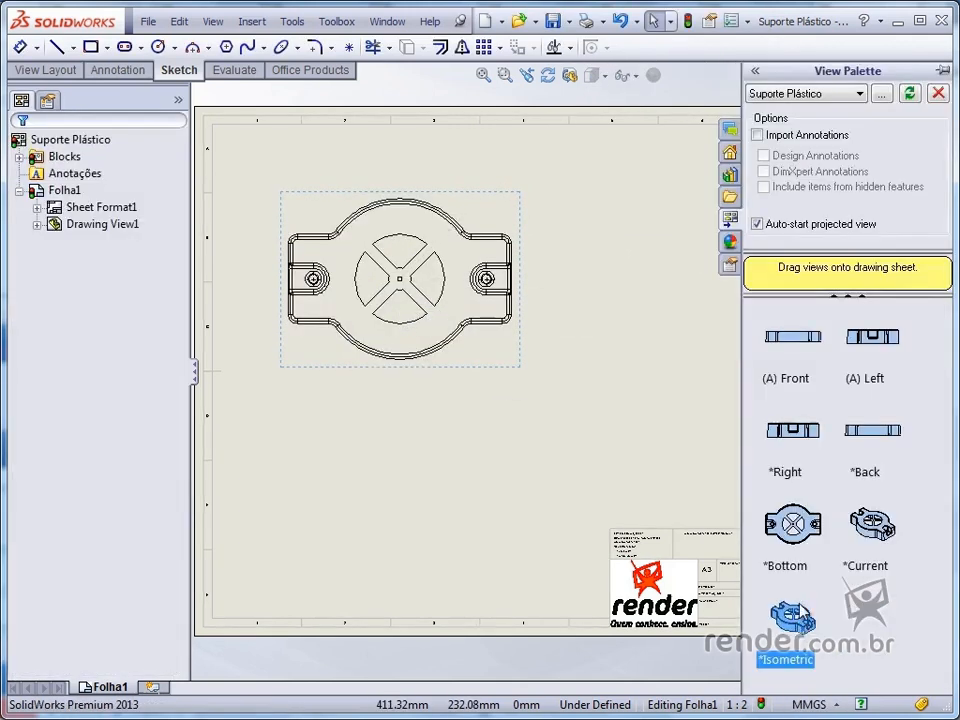
mouse_move(800, 612)
mouse_down()
mouse_move(765, 615)
mouse_move(707, 407)
mouse_move(771, 424)
mouse_move(795, 410)
mouse_up()
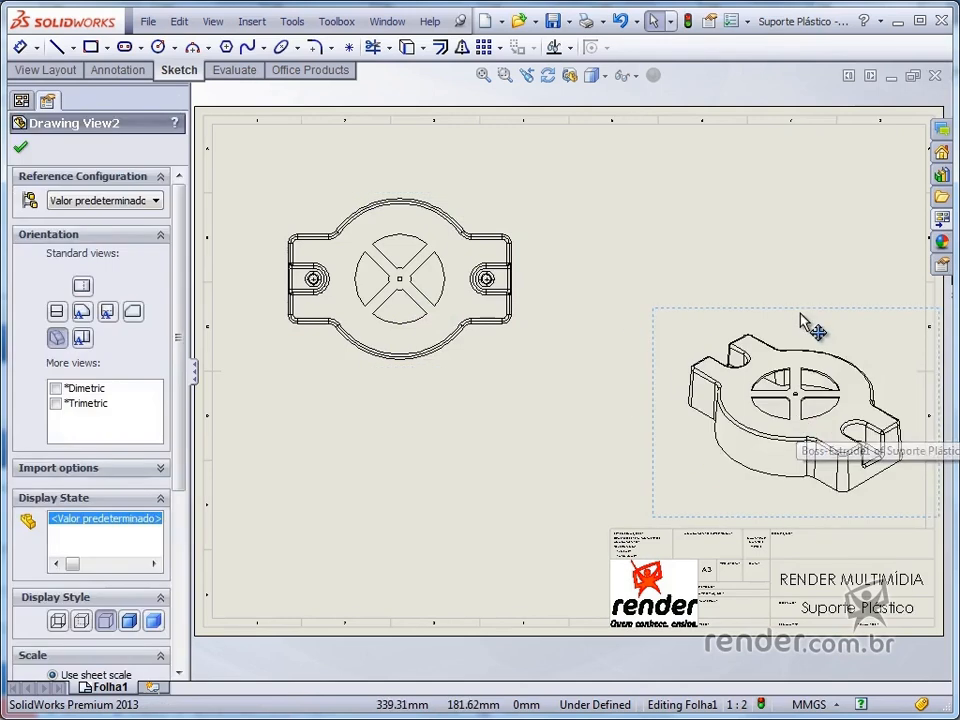
click(130, 621)
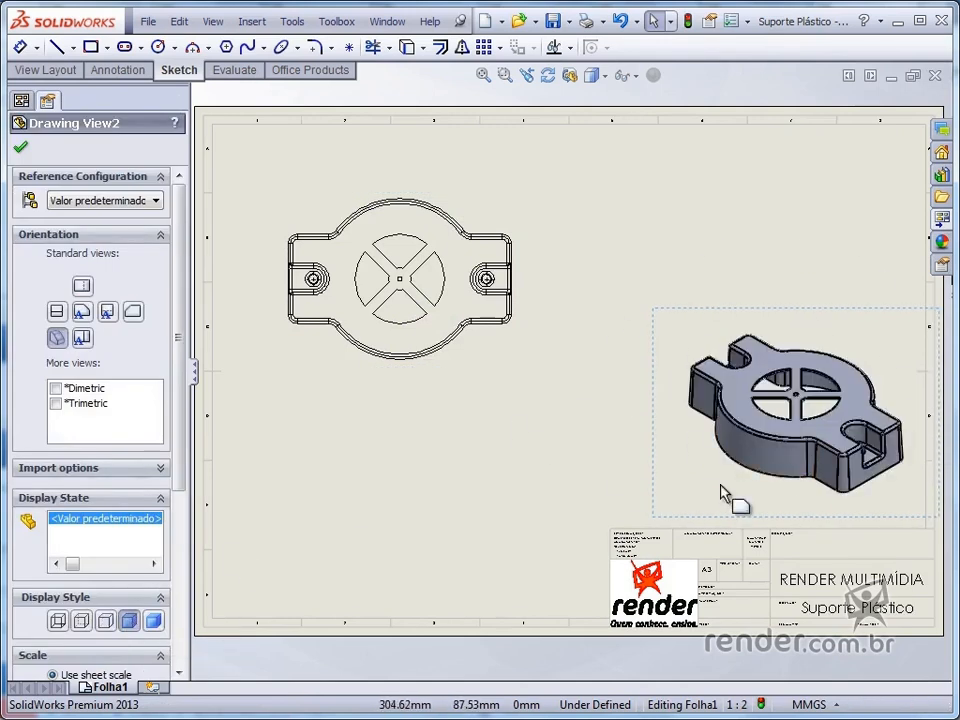
Step: Move the top view slightly toward the sheet's upper-left corner
click(506, 416)
drag(507, 372, 485, 368)
click(422, 433)
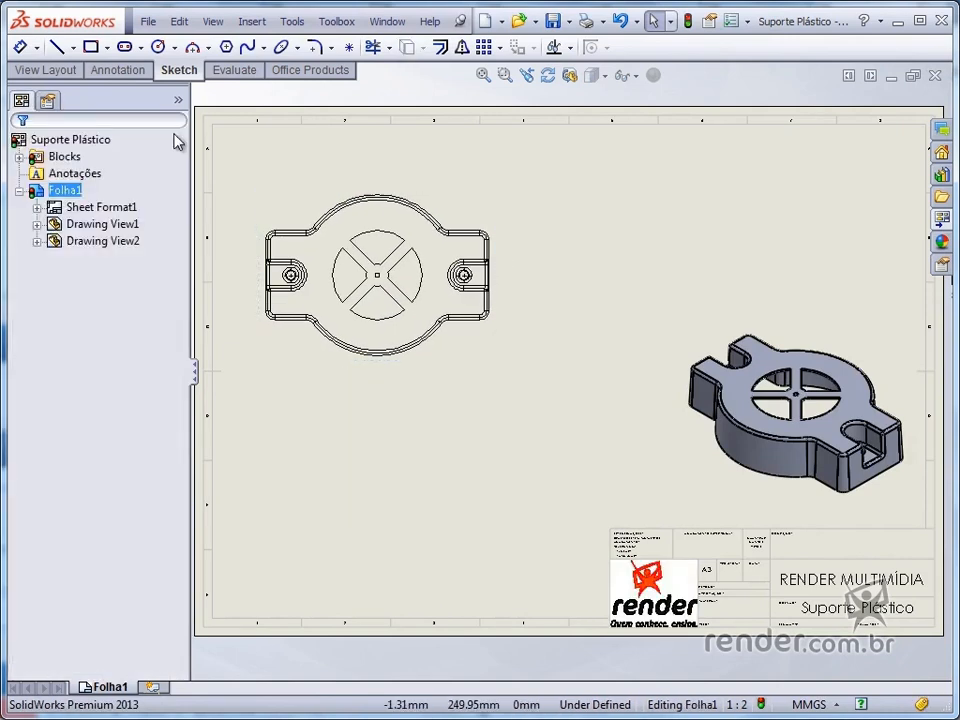
Step: Create section view A-A with a vertical cutting line through the top view's centre, place it to the right and flip its direction
click(45, 70)
click(110, 47)
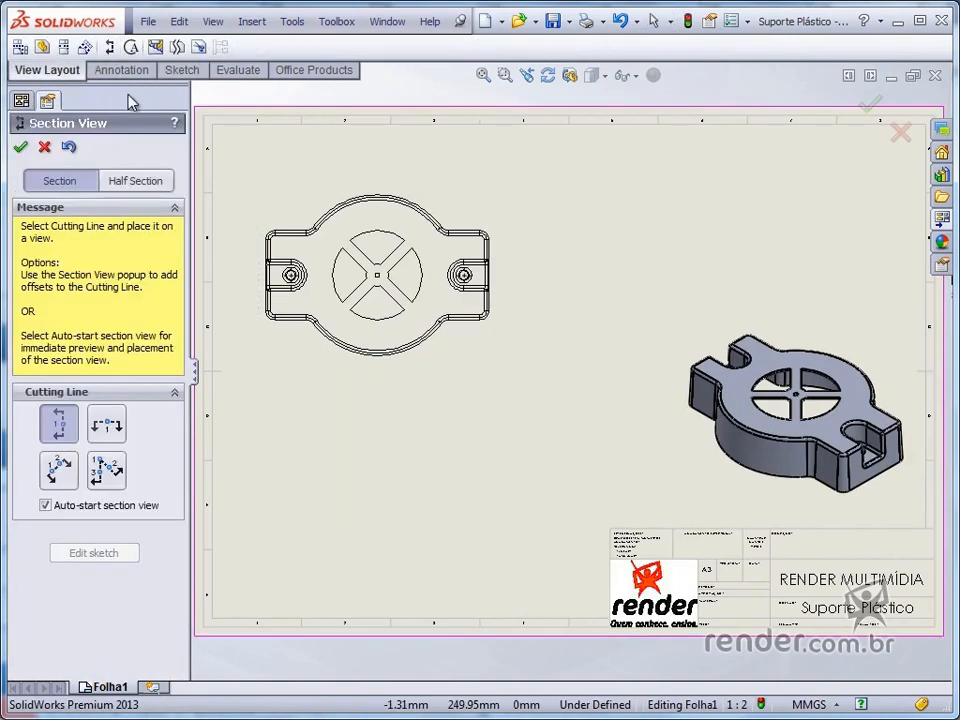
click(380, 195)
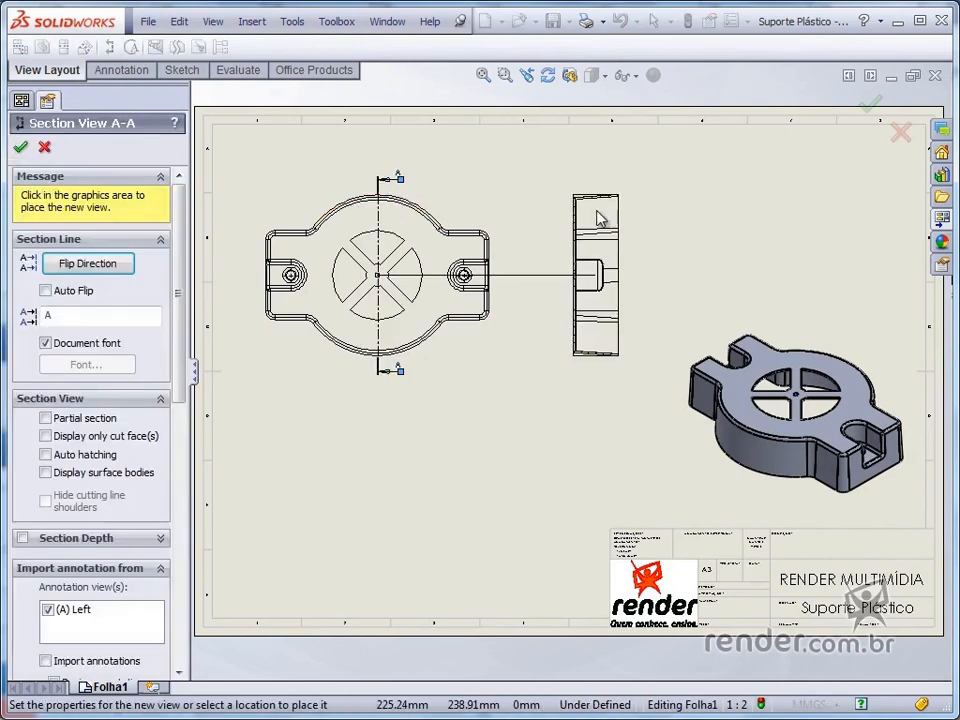
click(604, 218)
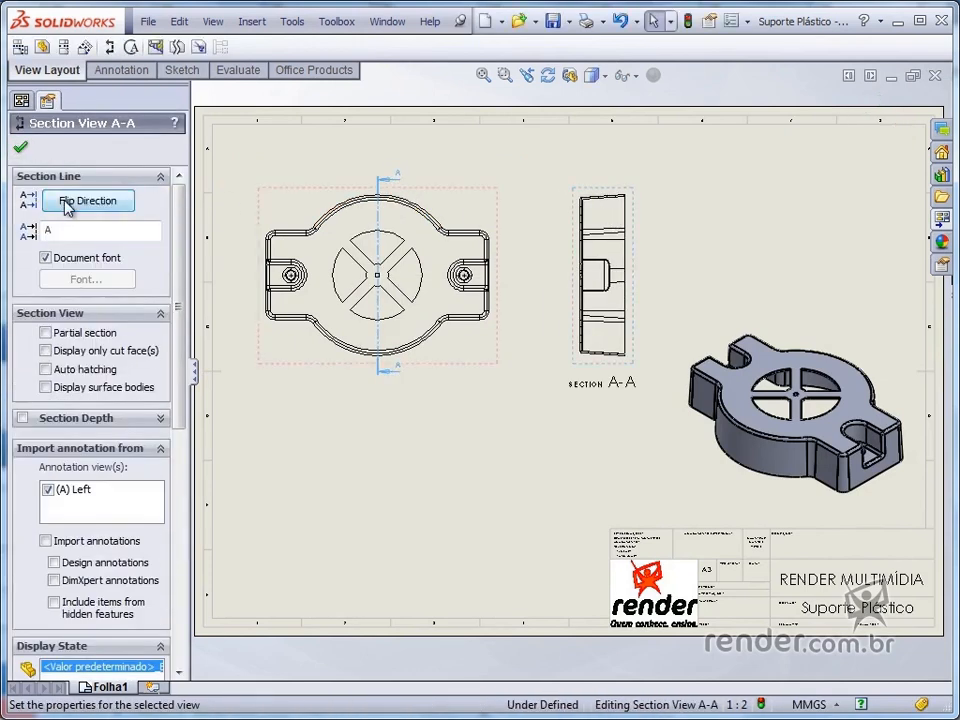
click(21, 148)
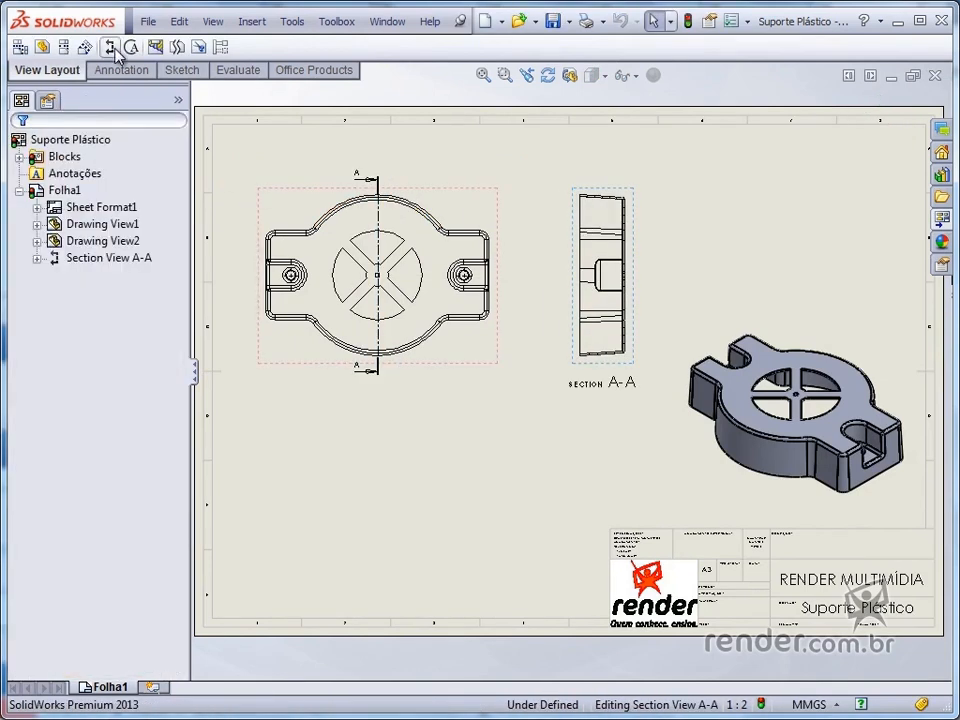
Step: Create section view B-B with a horizontal cutting line through the top view's centre and place it below that view
click(107, 423)
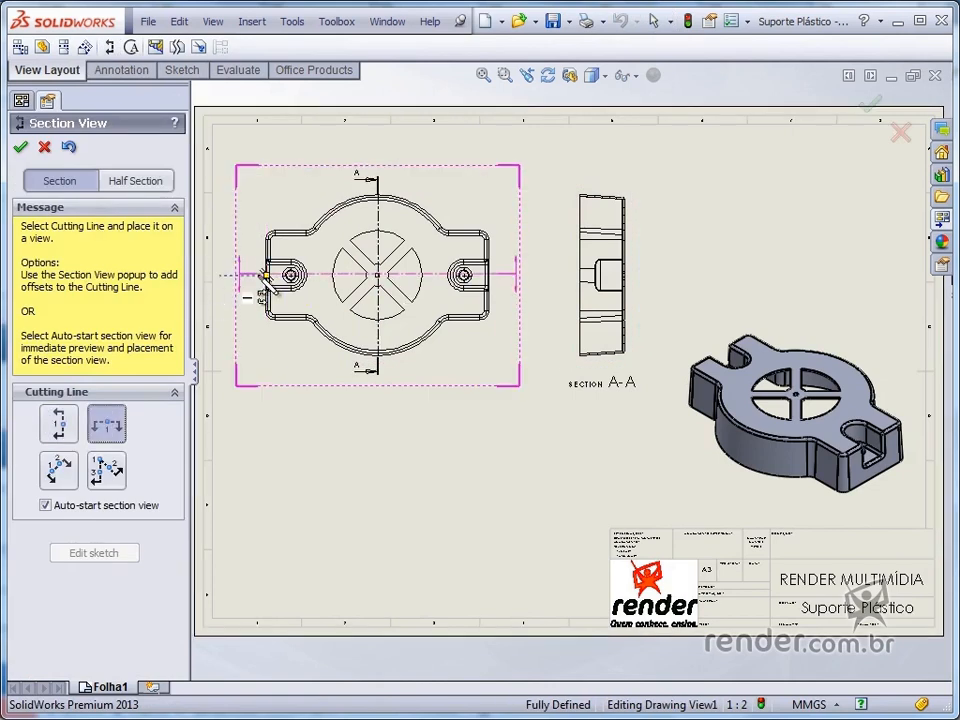
click(265, 275)
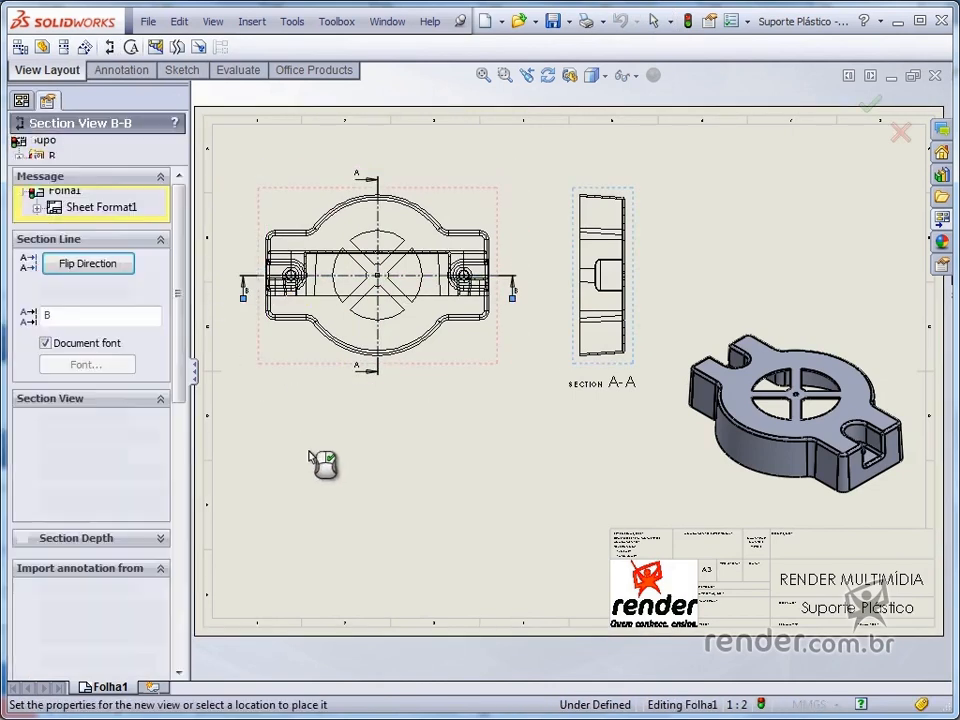
click(318, 490)
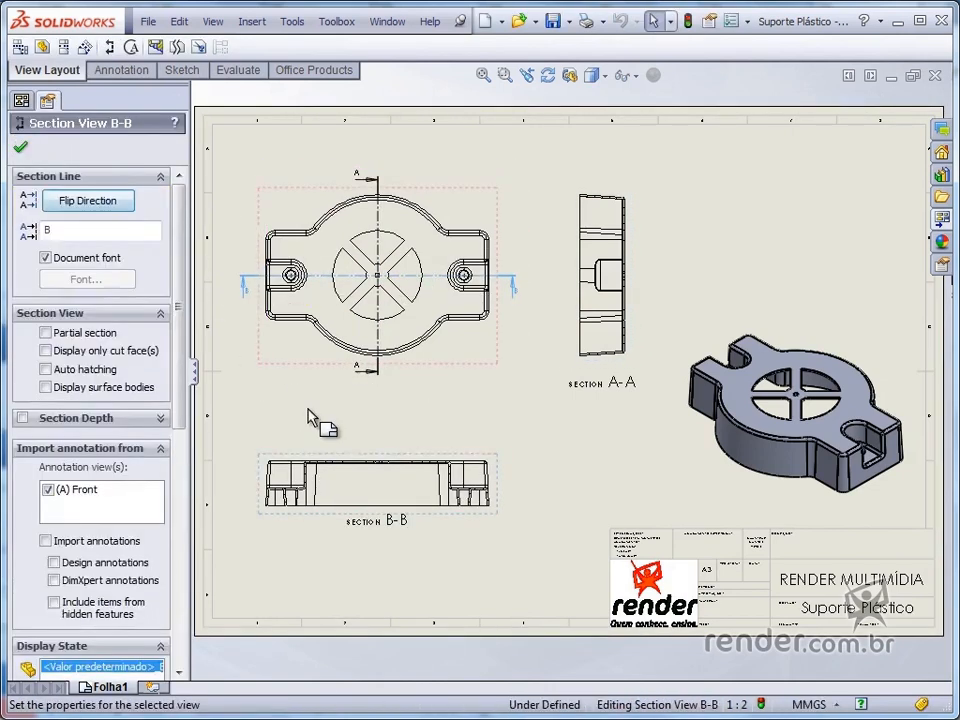
click(310, 413)
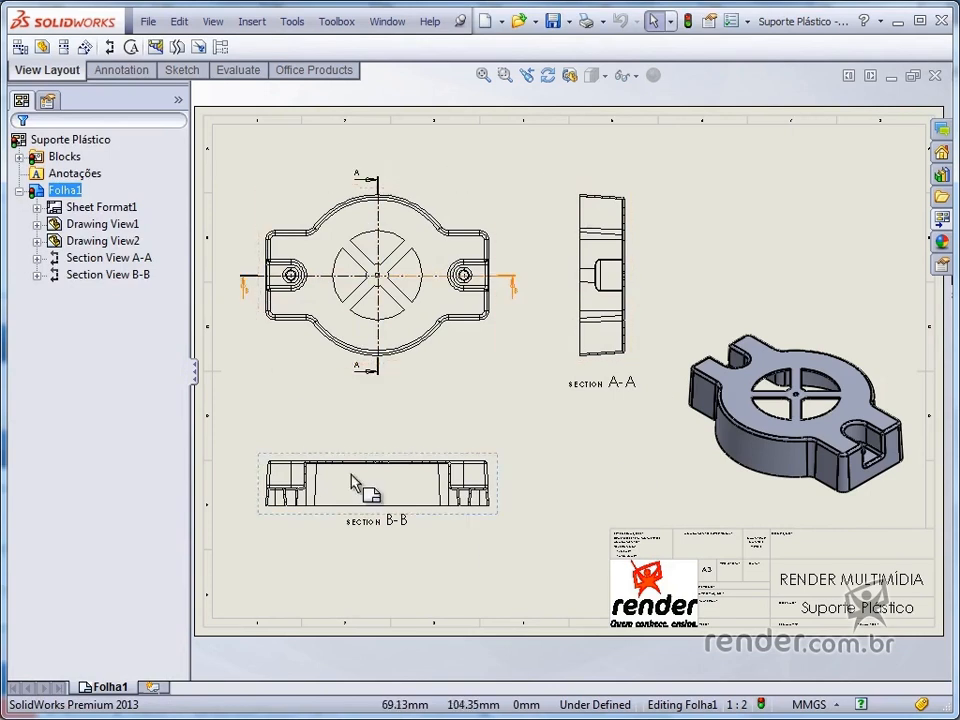
Step: Add centerlines midway between the opposite outer edges of section views A-A and B-B, extending the B-B centerline slightly past the part
click(119, 70)
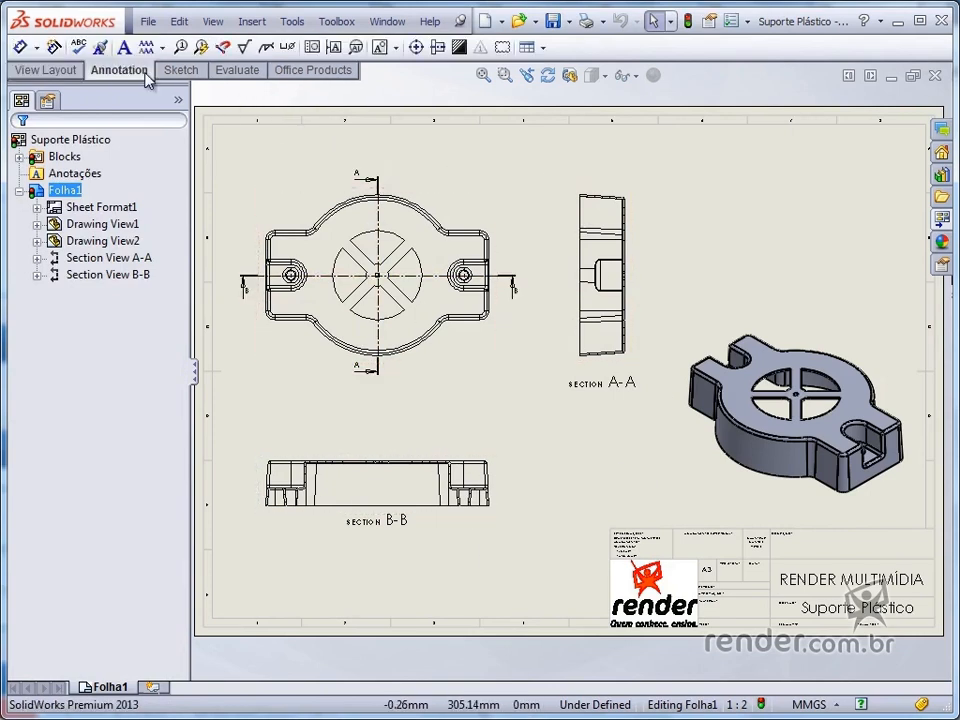
click(438, 47)
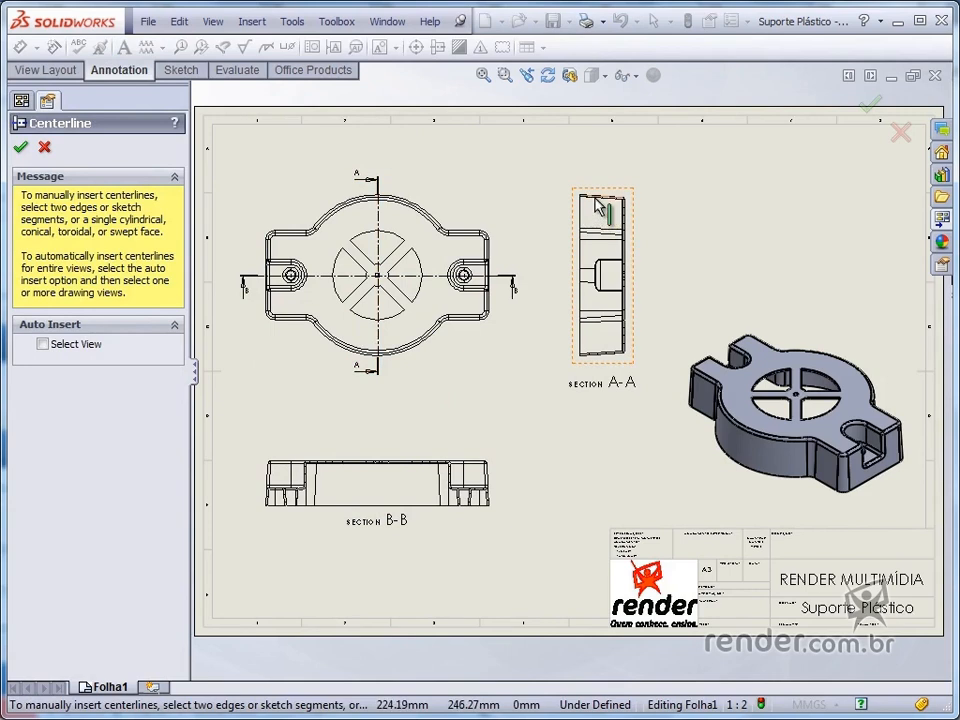
click(603, 354)
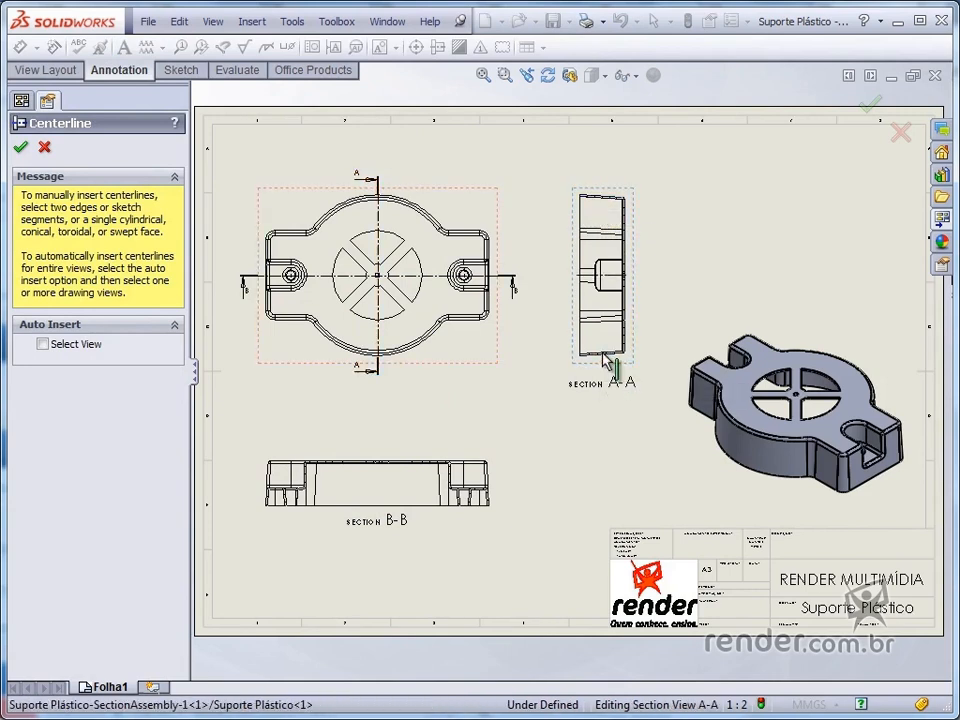
click(488, 484)
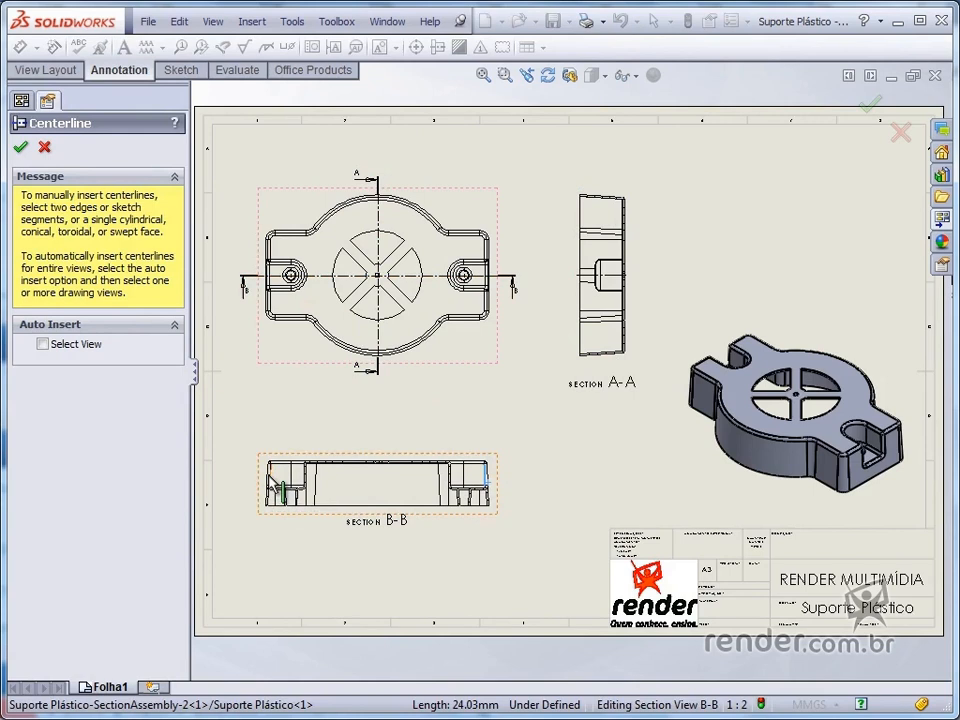
click(377, 500)
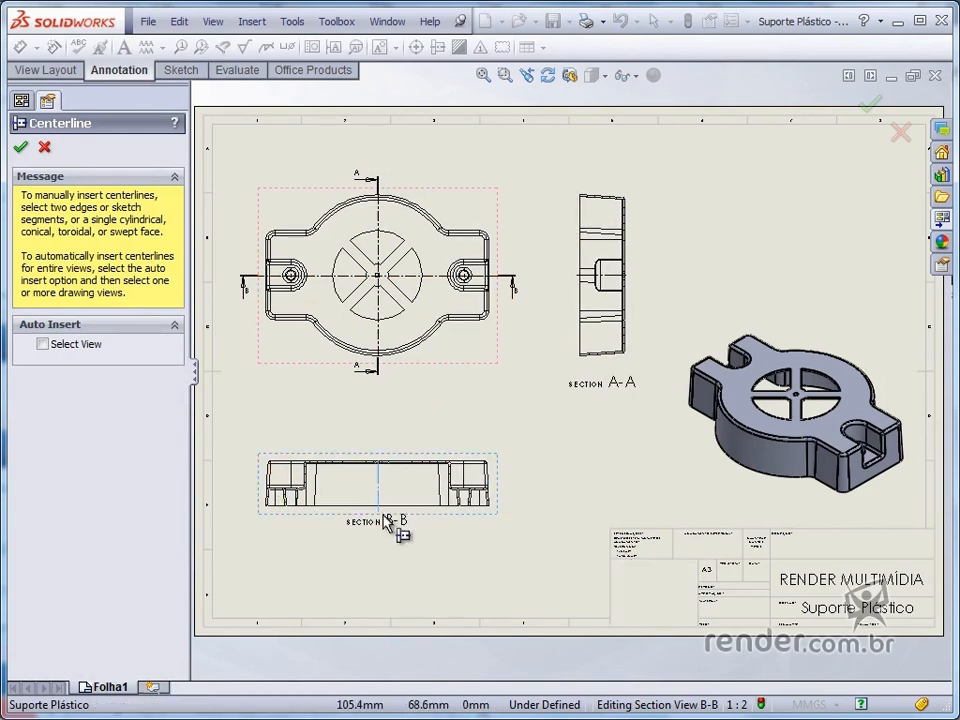
drag(383, 515, 380, 514)
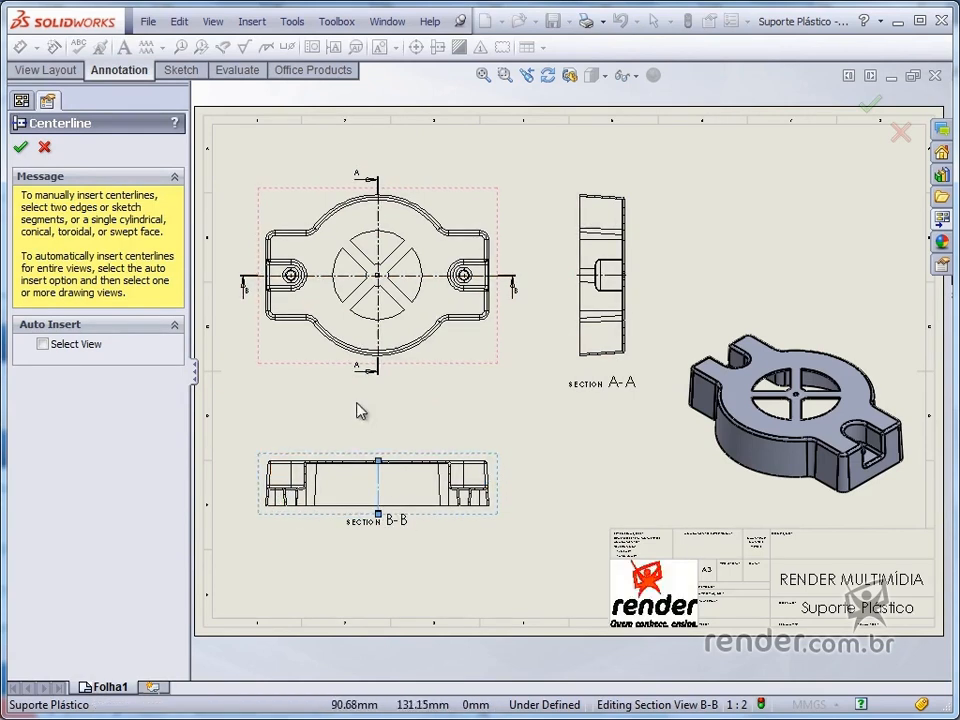
click(20, 148)
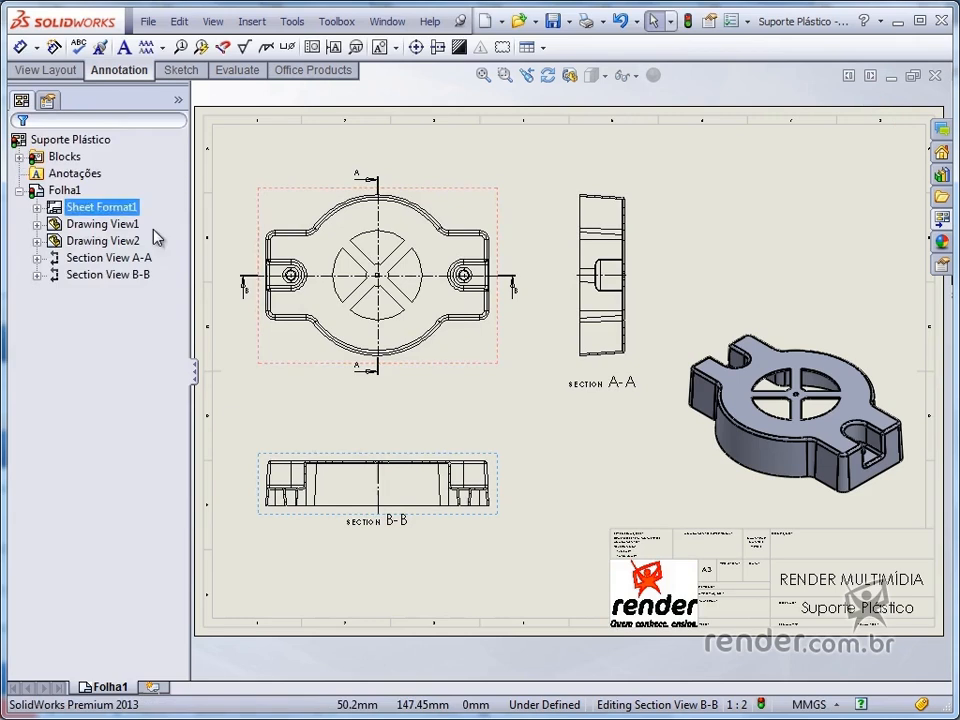
Step: Dimension section A-A's overall height on its left side and its overall depth above the view
click(266, 163)
scroll(340, 147, down, 3)
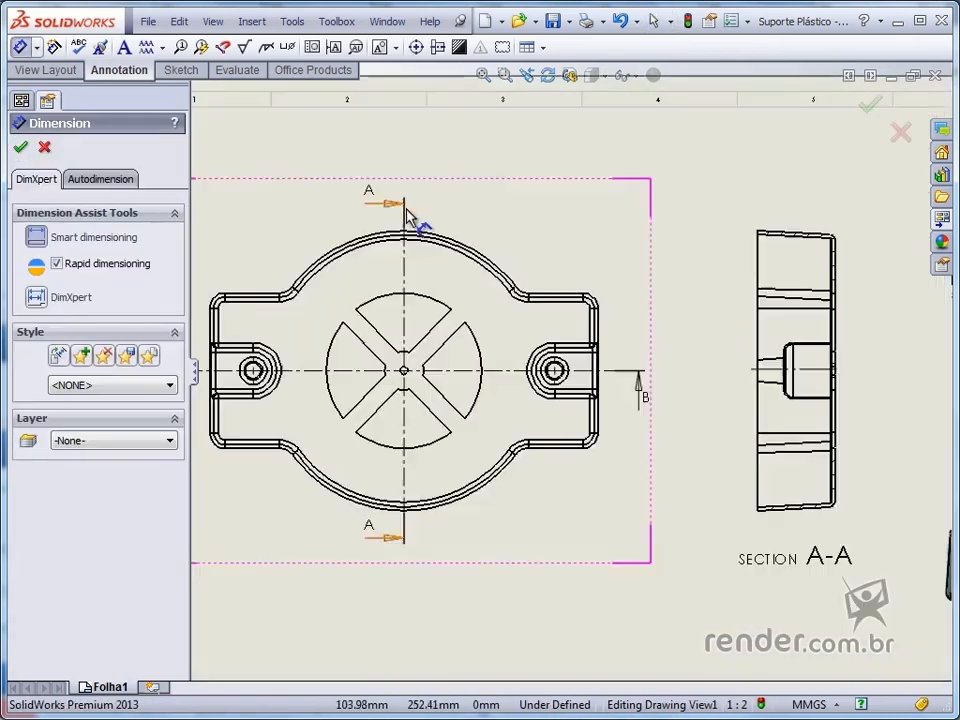
click(757, 232)
click(757, 511)
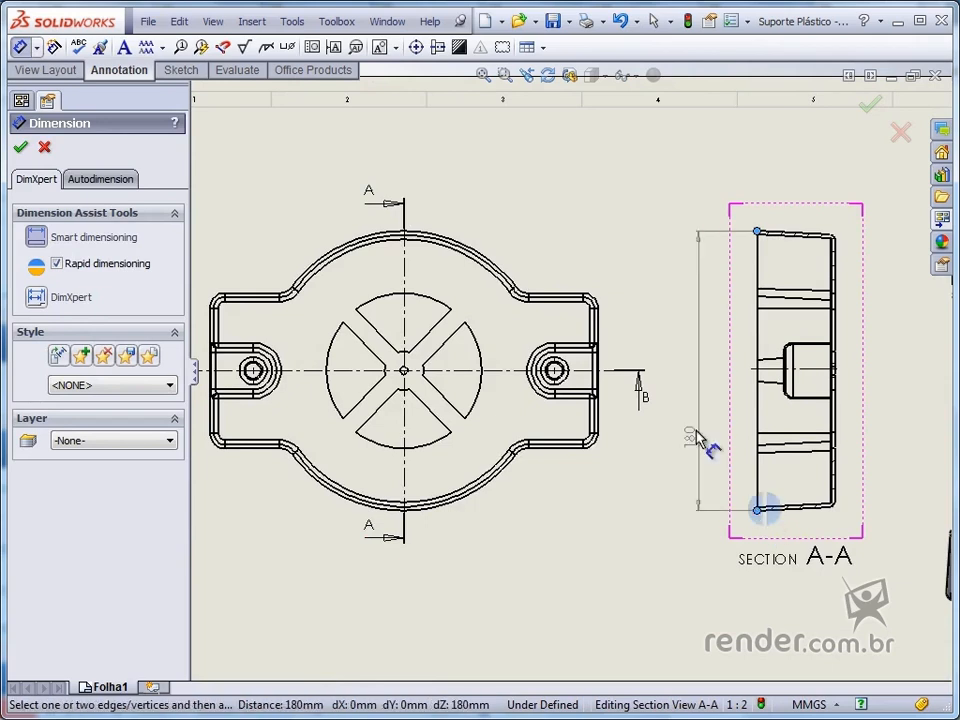
click(724, 375)
click(757, 330)
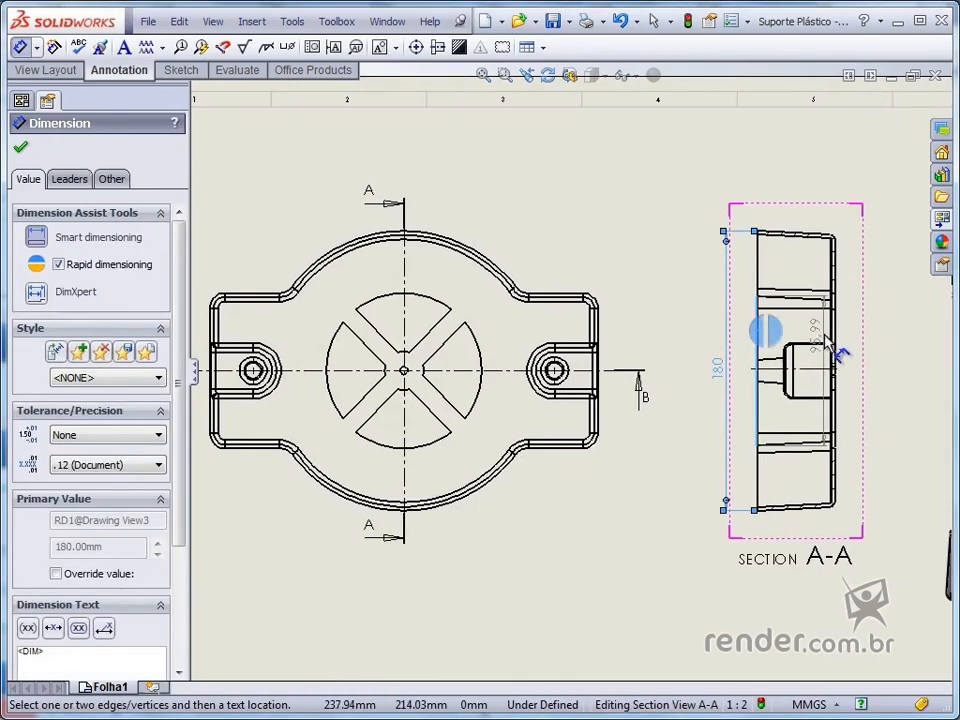
click(836, 333)
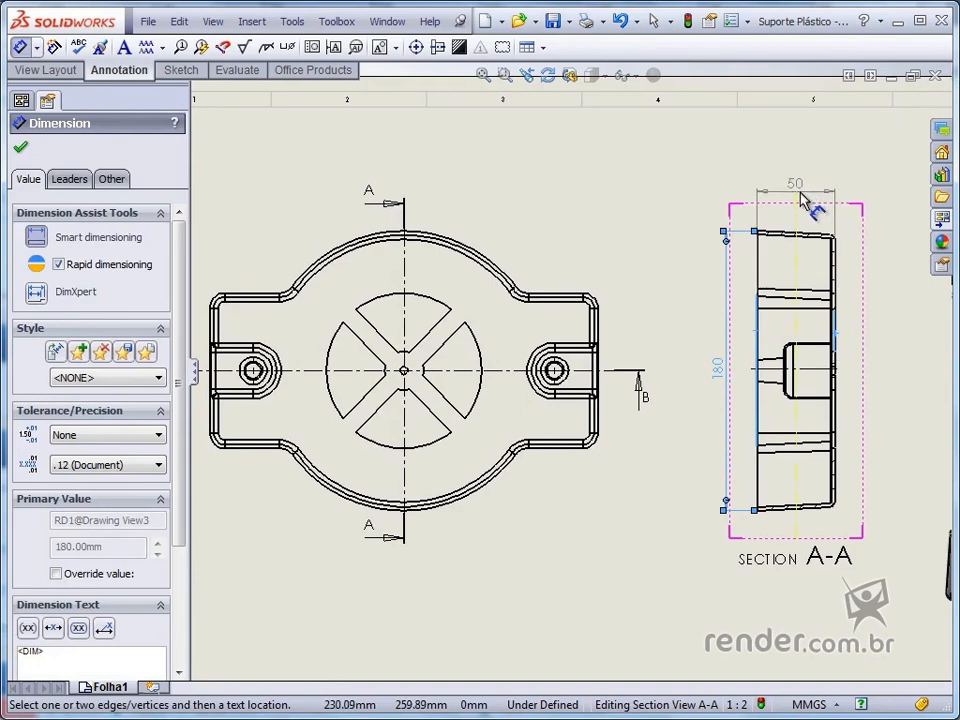
click(805, 201)
Step: Dimension the width of the rounded pocket in section A-A between its upper and lower outer edges, placed right of the view
scroll(810, 378, down, 5)
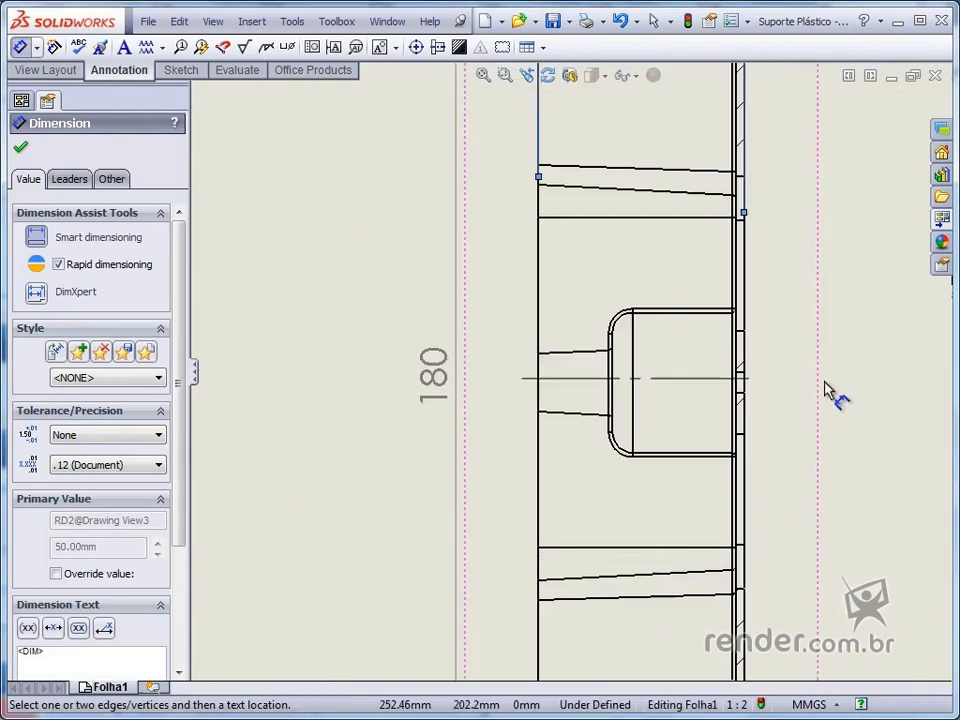
click(681, 302)
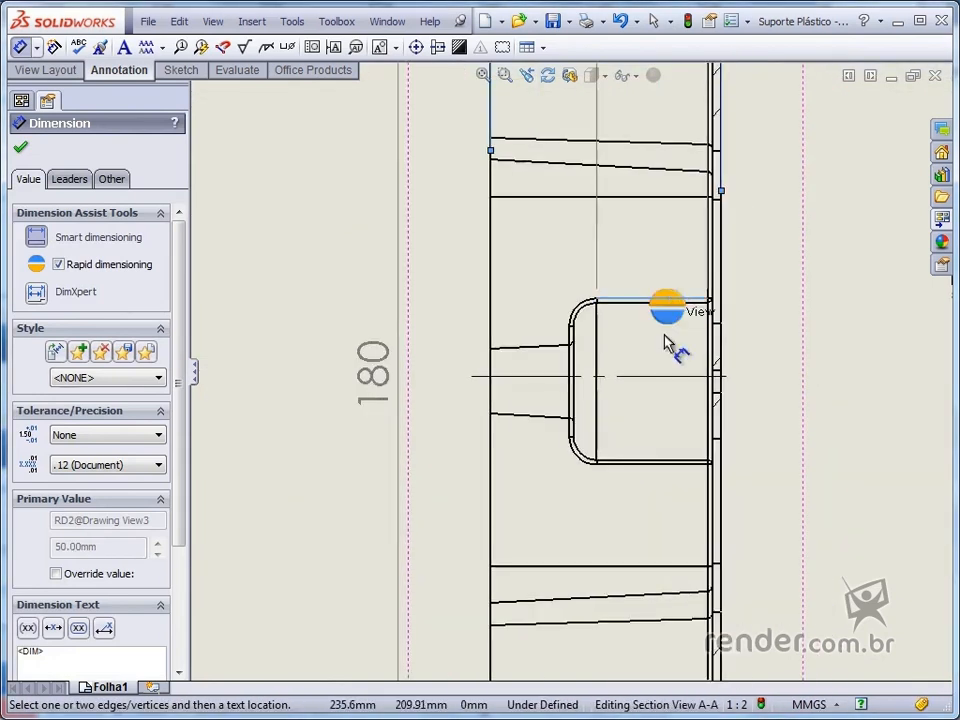
click(668, 461)
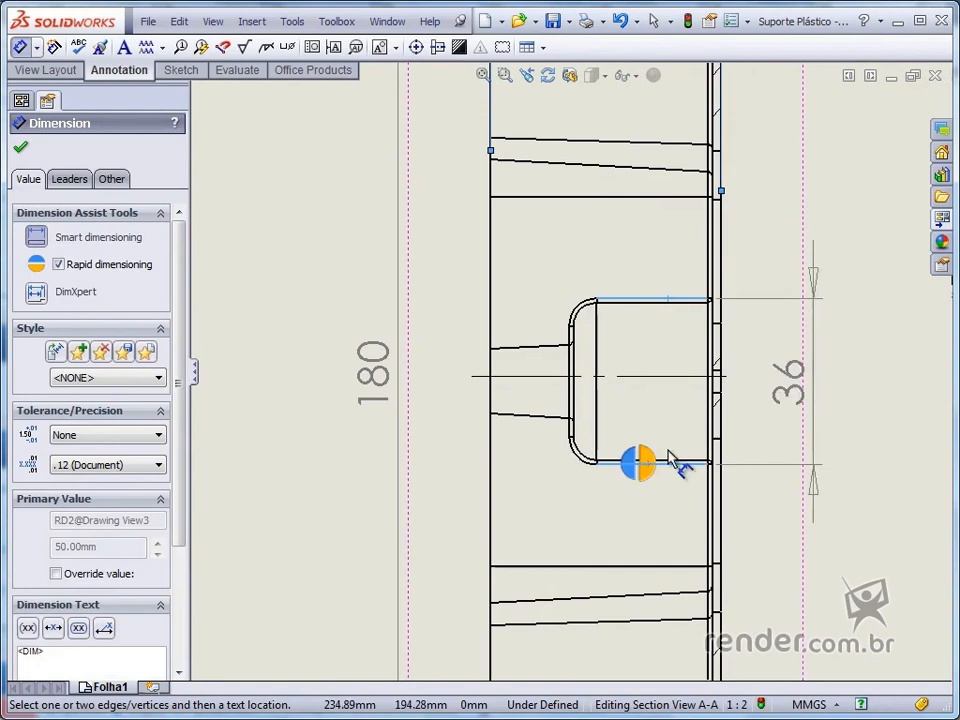
click(832, 385)
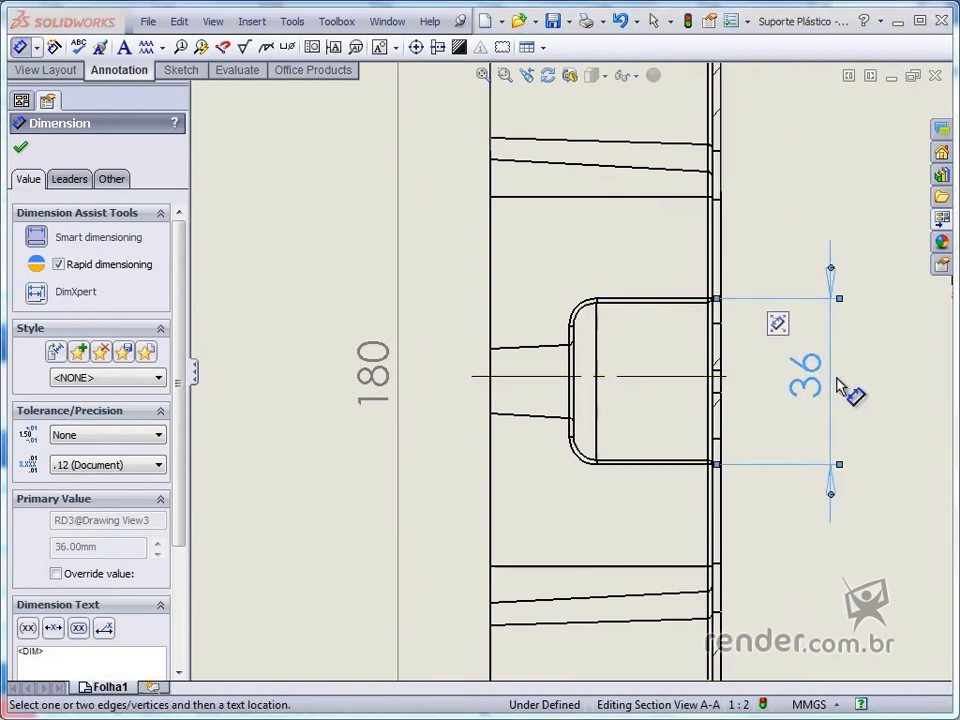
Step: Flip the arrows of section A-A's pocket-width dimension inward, and dimension section B-B's height from bottom edge to the right-hand recess floor's underside
click(832, 270)
key(f)
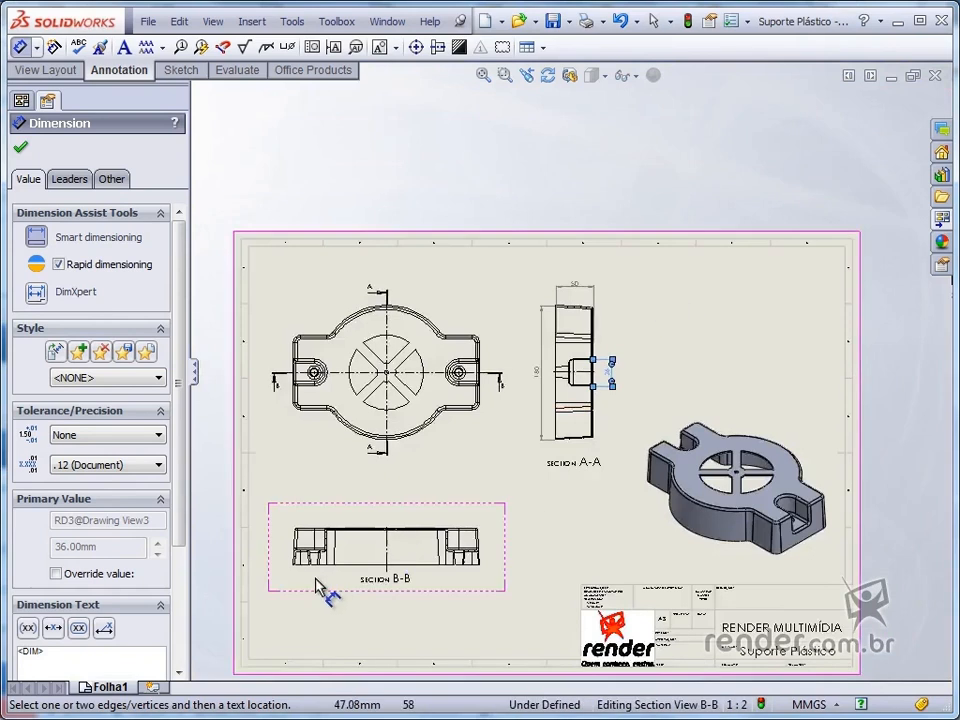
scroll(450, 508, down, 5)
scroll(719, 485, down, 2)
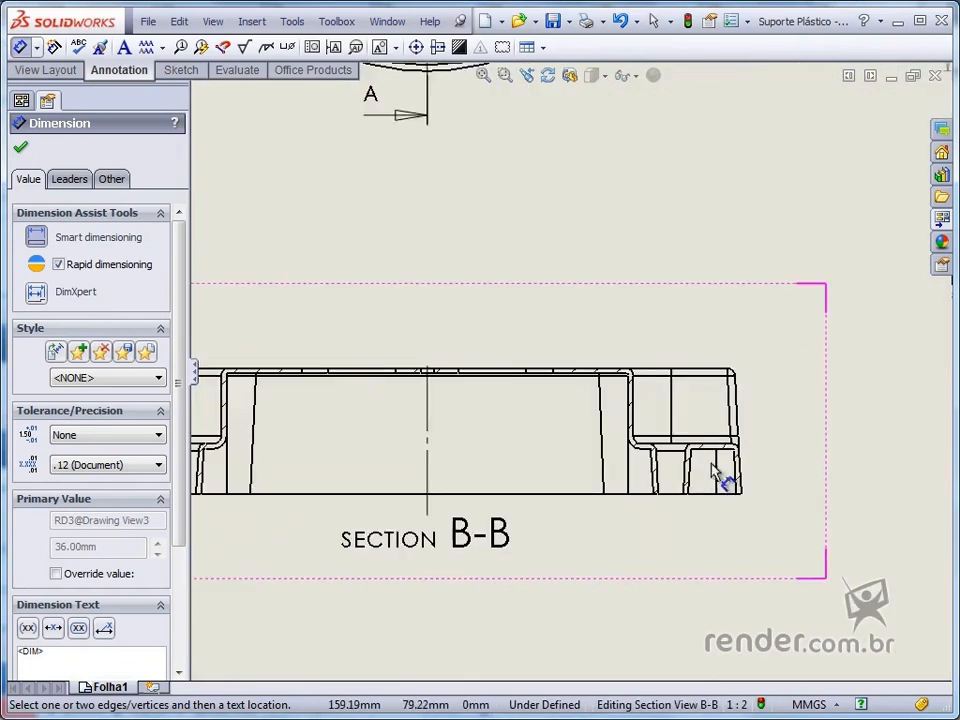
click(703, 446)
click(695, 491)
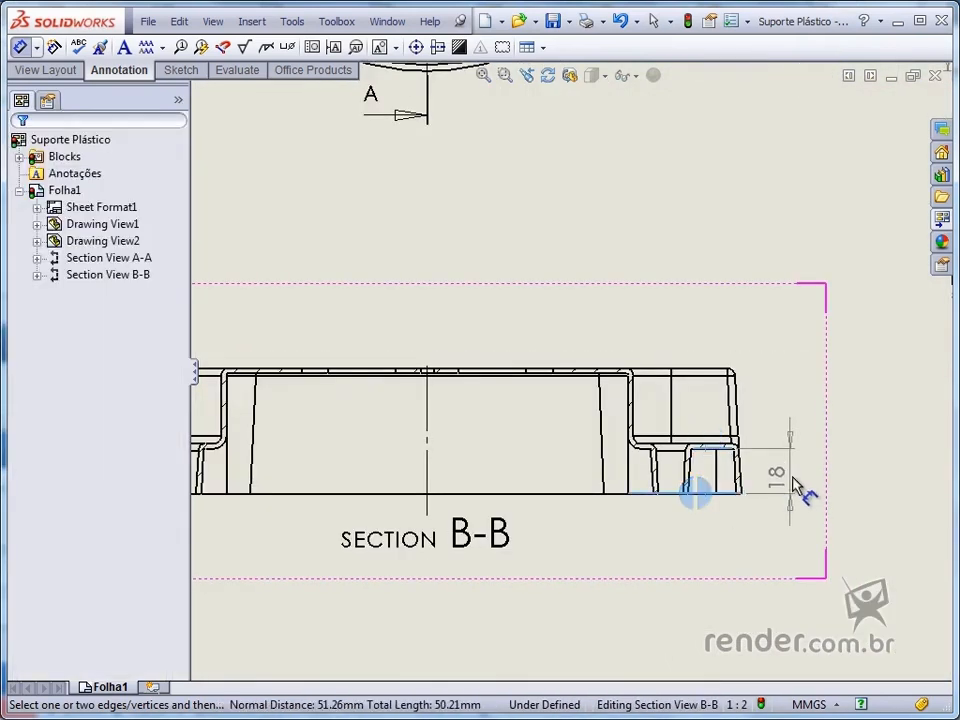
click(797, 481)
key(f)
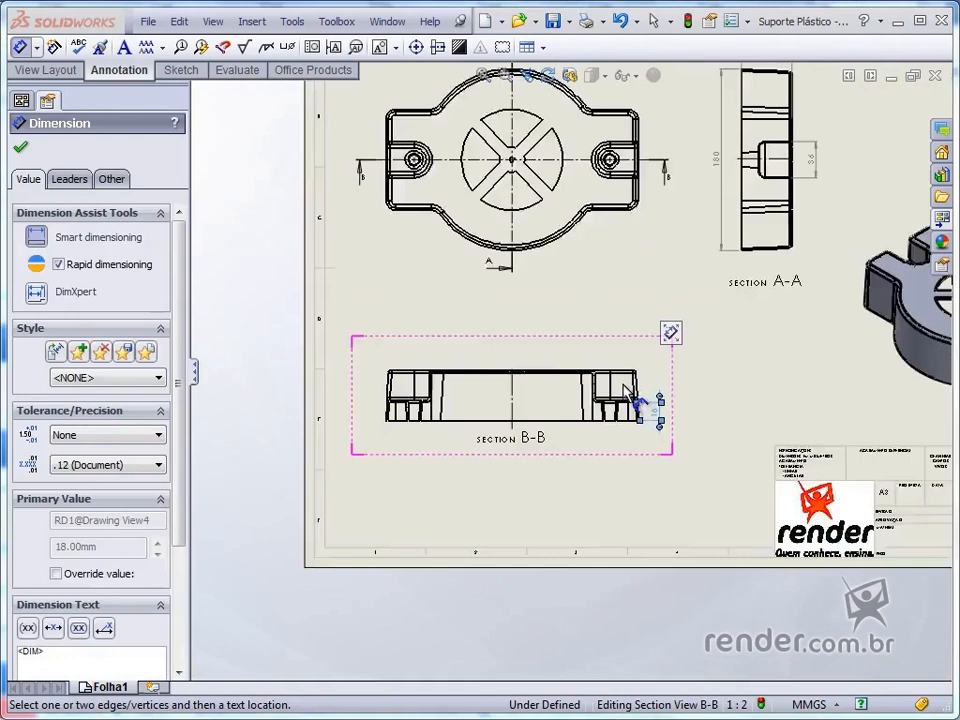
Step: Dimension the left hole's diameter and the radius of the upper-left concave fillet in the top view, placing both outside the outline
scroll(512, 240, down, 6)
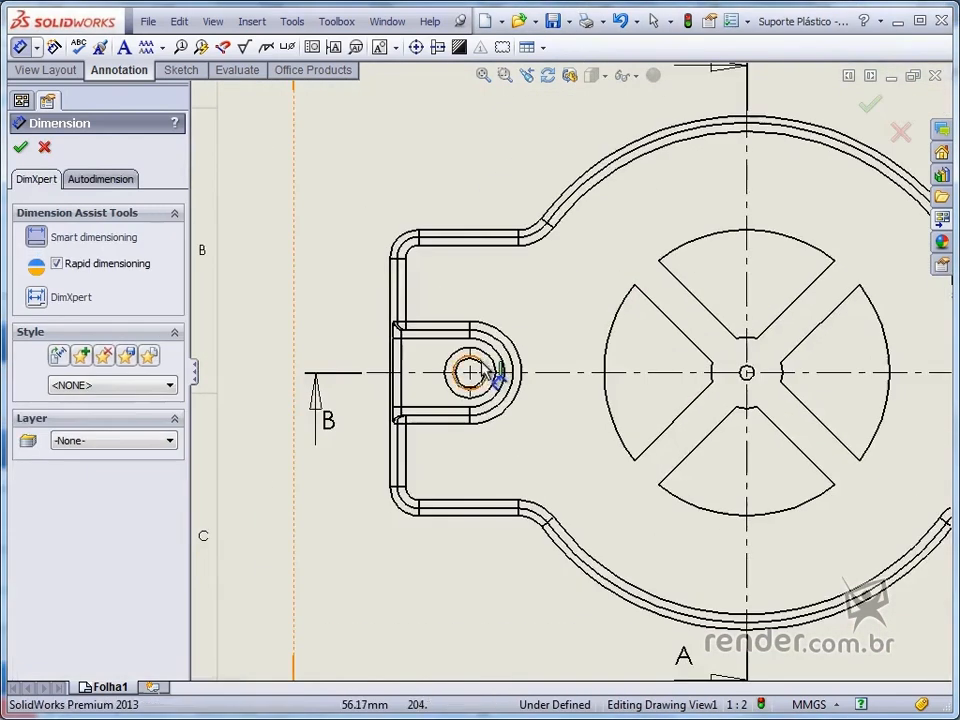
click(485, 372)
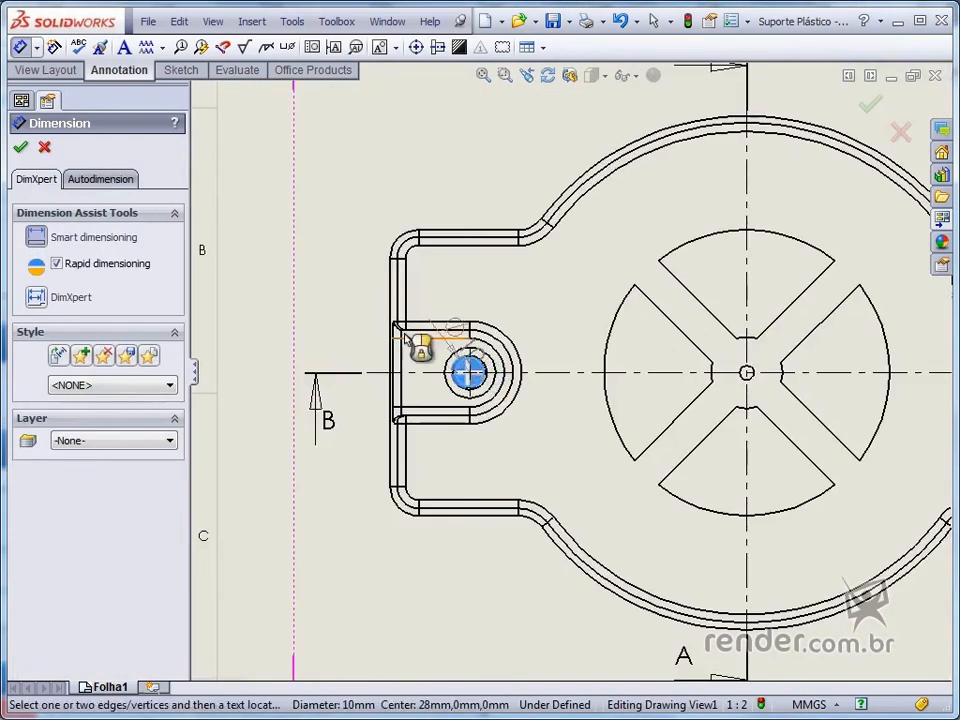
click(330, 320)
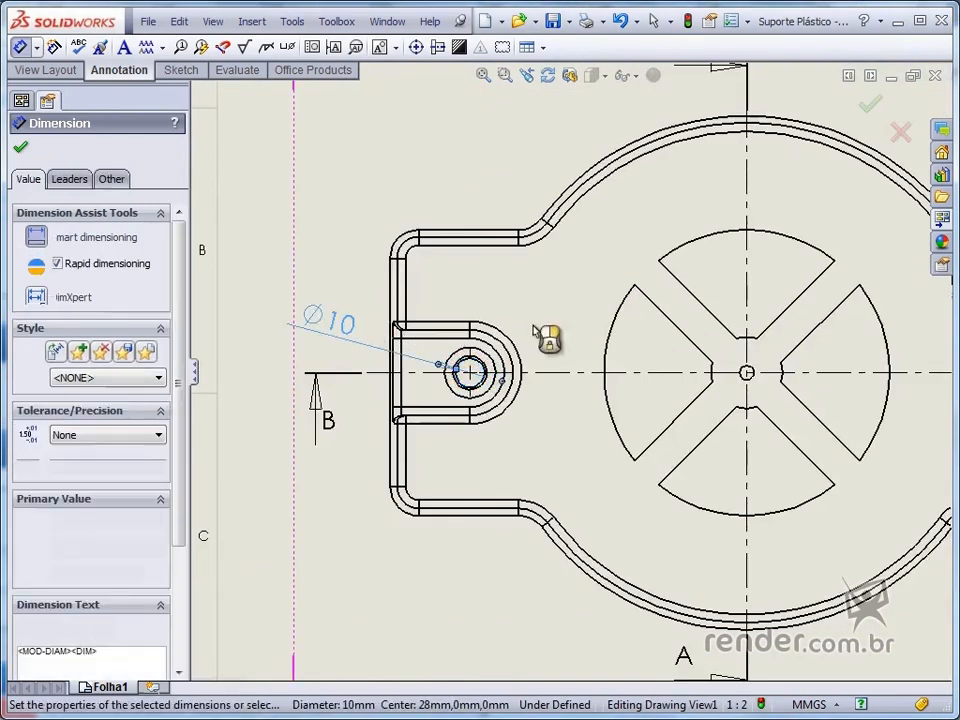
click(533, 229)
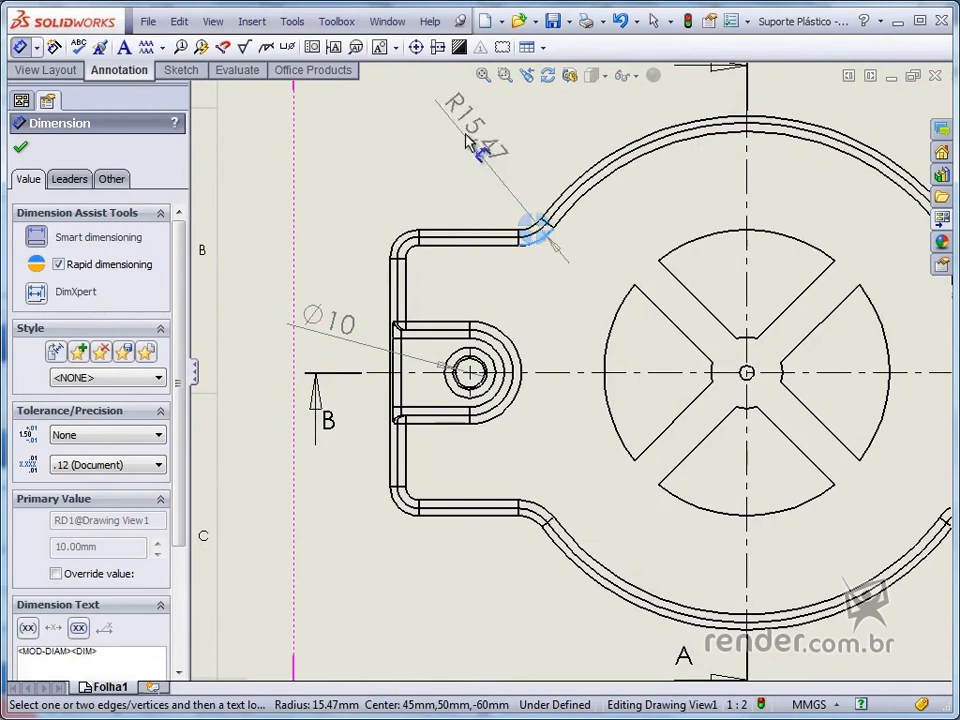
click(485, 165)
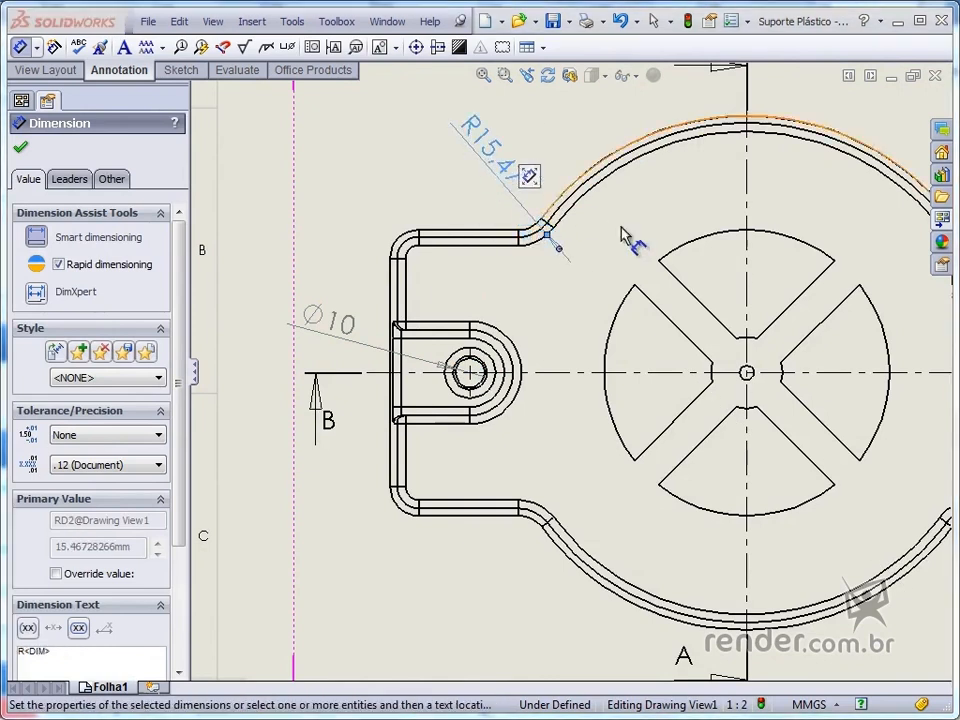
Step: Dimension the radius of the top view's large upper outer arc and the radius of its lower-right outer corner
scroll(725, 245, up, 3)
scroll(725, 245, down, 2)
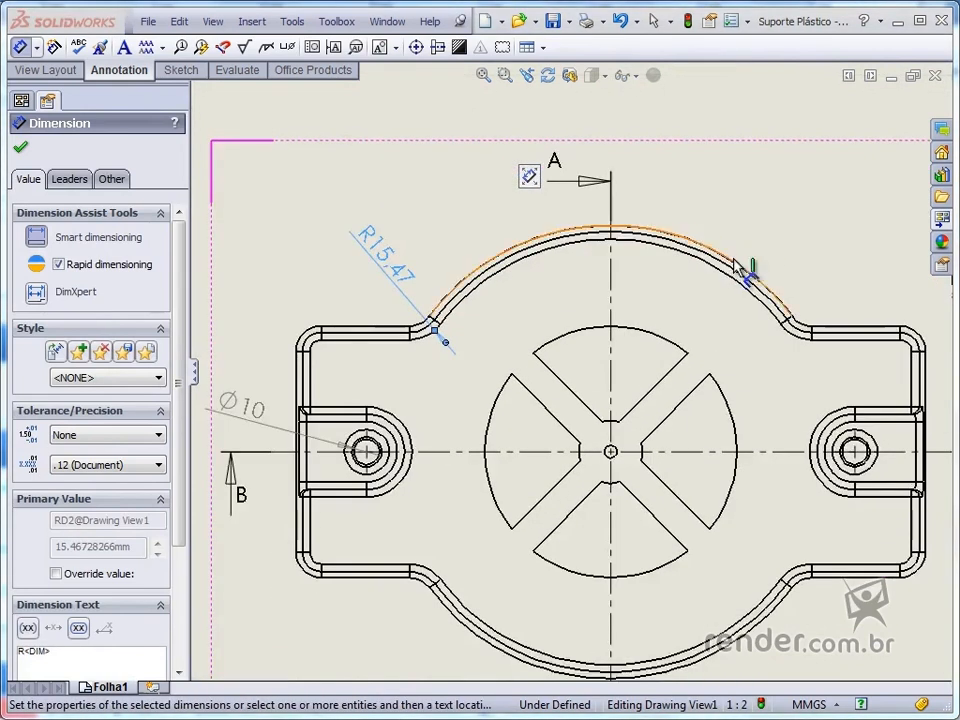
click(744, 268)
click(779, 215)
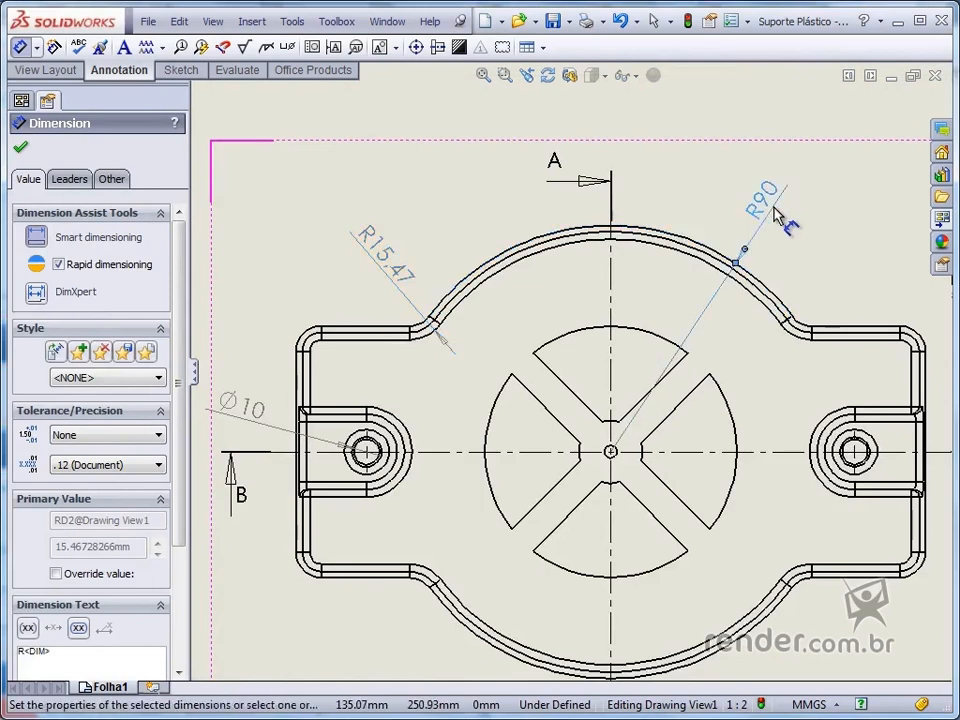
scroll(757, 318, up, 2)
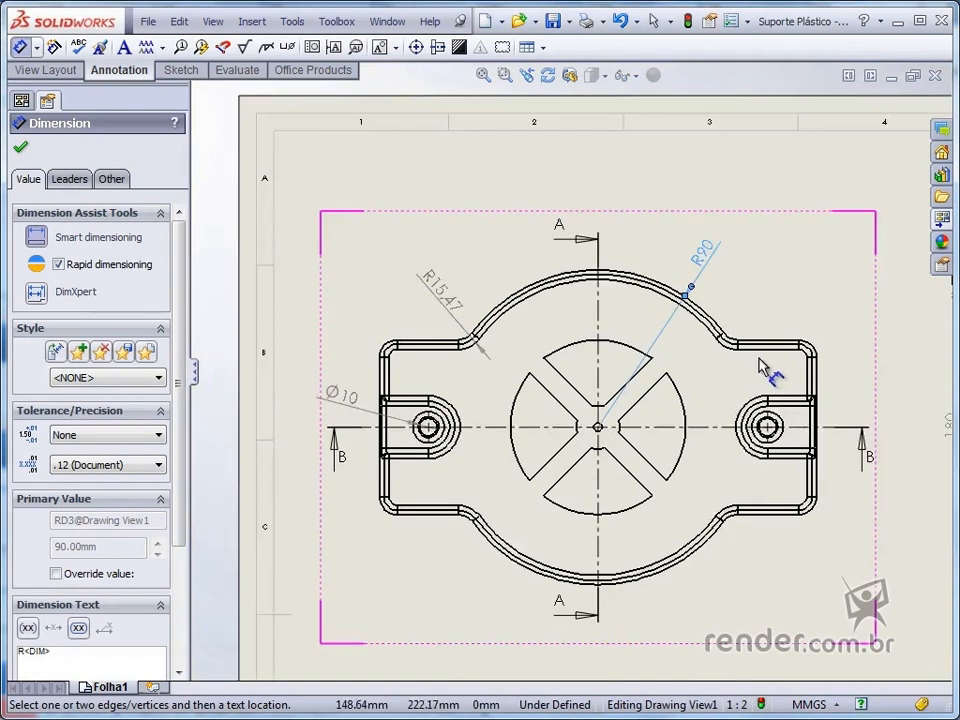
click(811, 512)
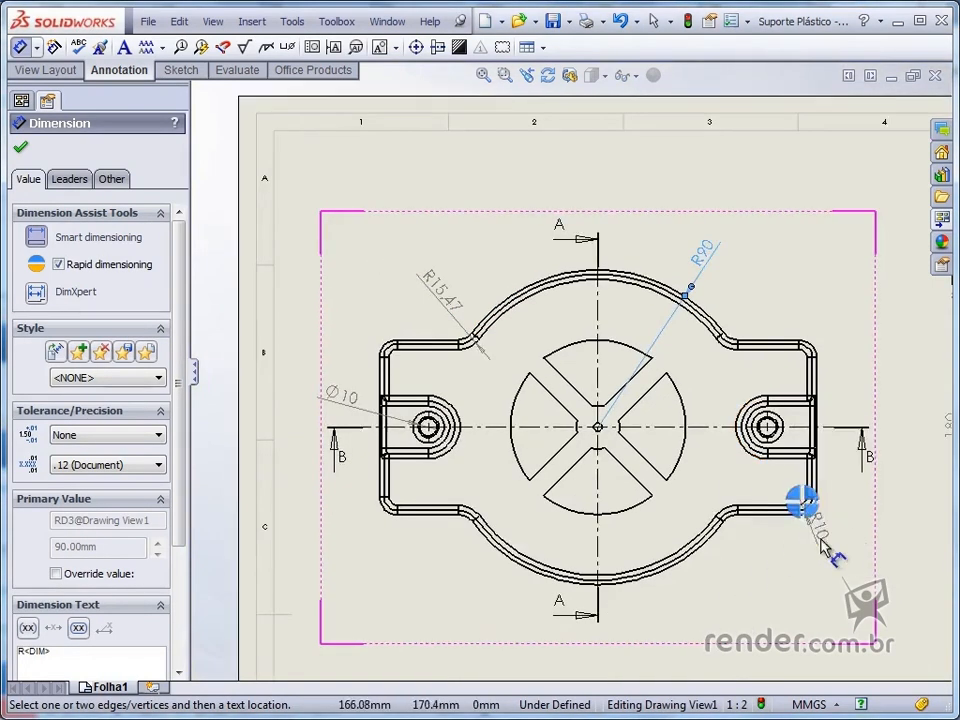
click(842, 551)
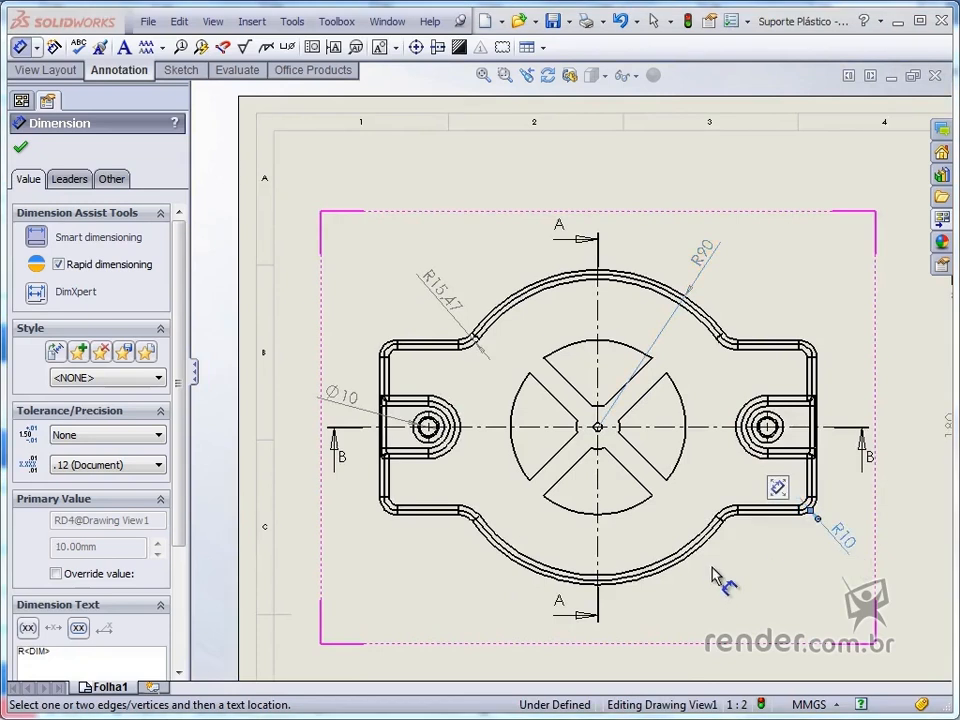
Step: Dimension the horizontal distance from the right boss's centre to the top view's right outer edge, placed above the boss
scroll(713, 578, up, 2)
scroll(664, 396, down, 3)
scroll(643, 287, down, 2)
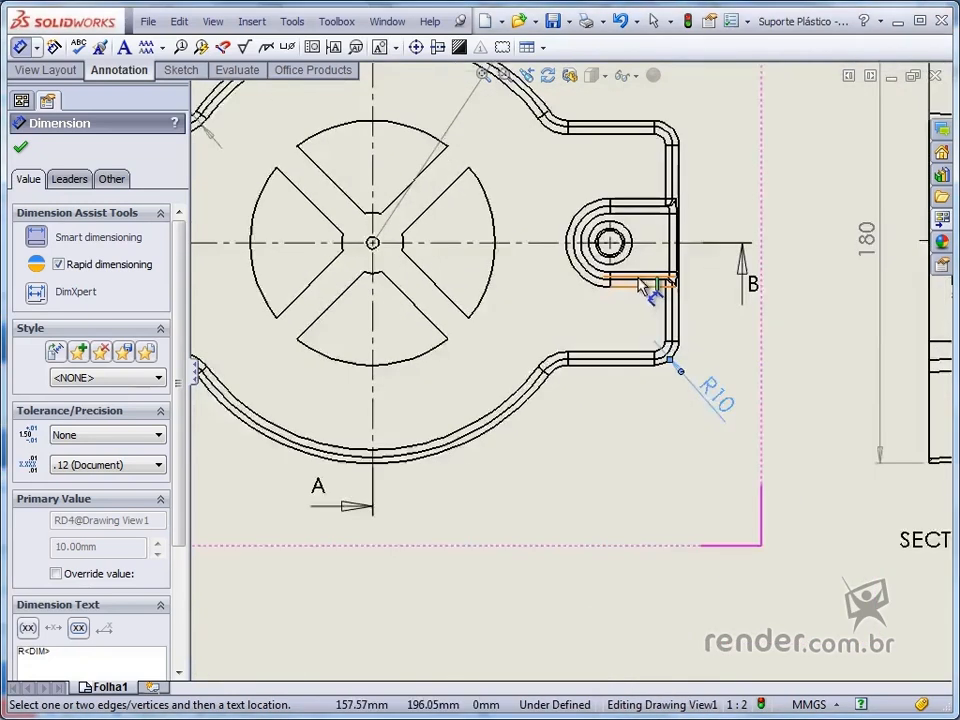
scroll(641, 287, down, 1)
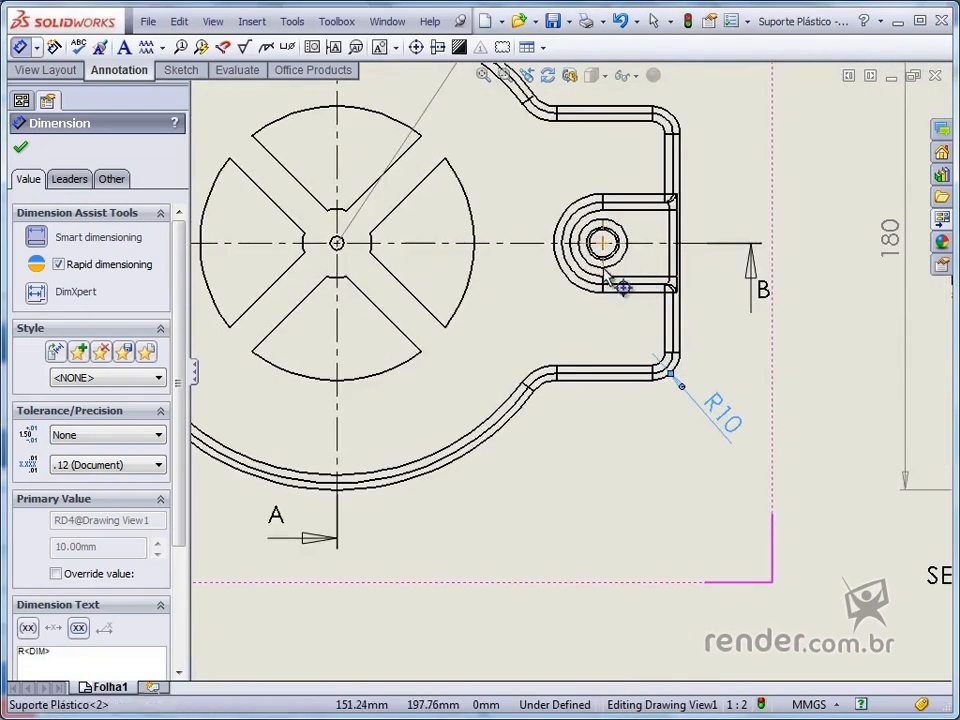
click(605, 274)
click(679, 255)
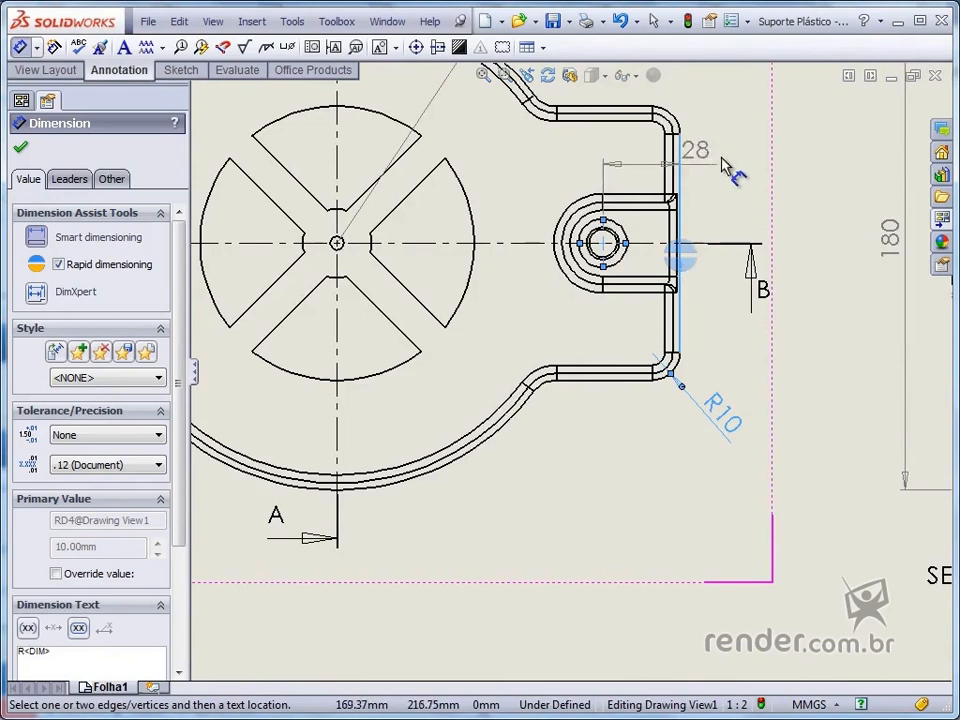
click(731, 160)
key(Escape)
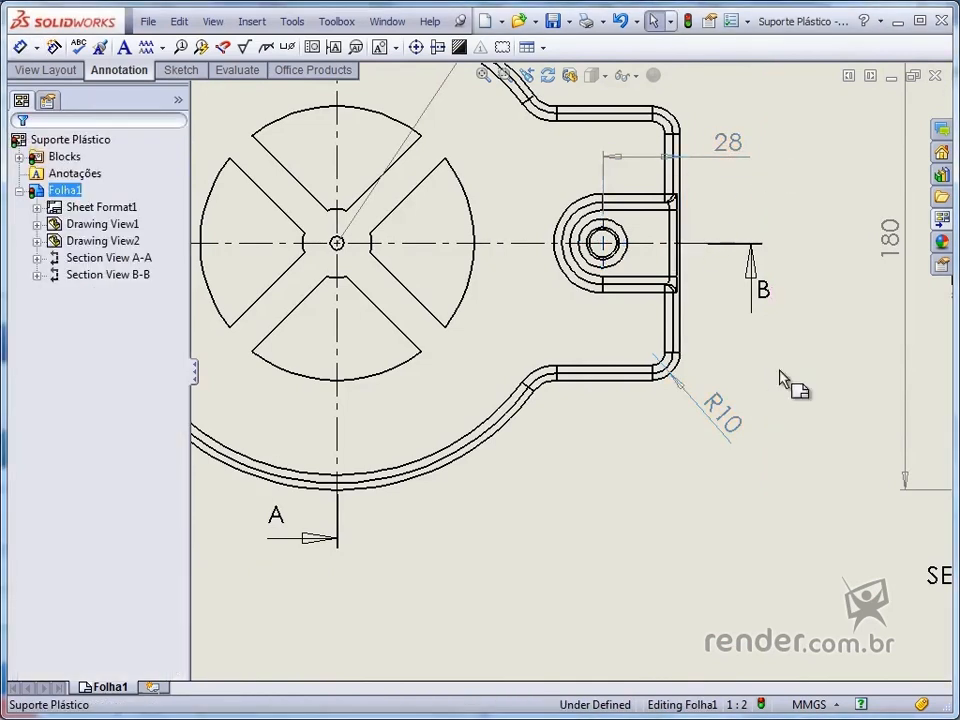
Step: Dimension the radii of the lower and upper bends of the right-hand recess wall in section B-B
key(f)
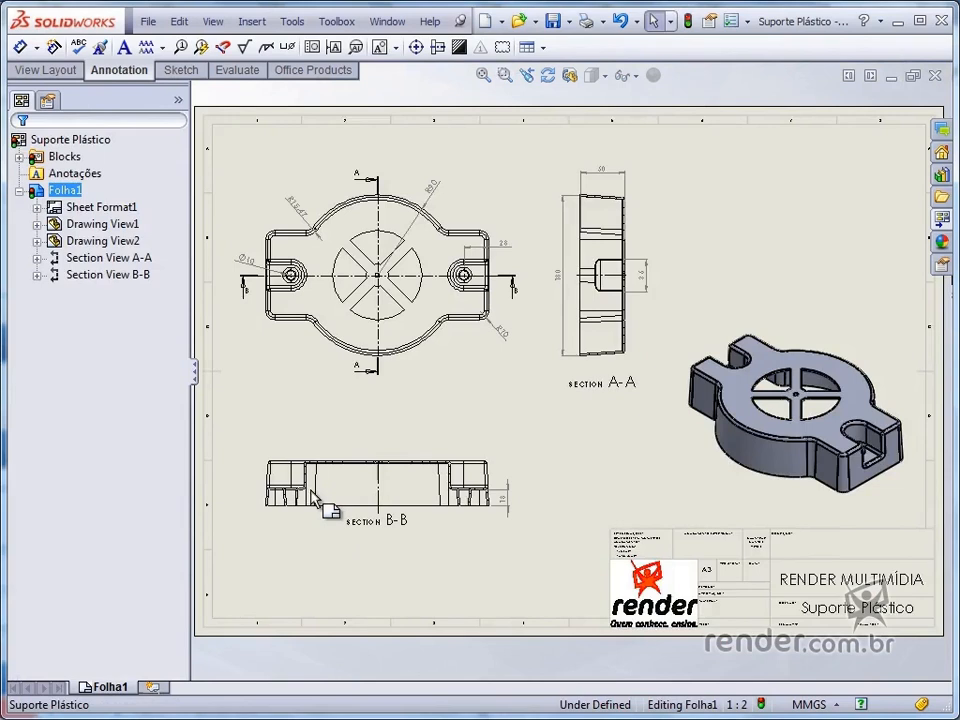
scroll(300, 500, up, 3)
scroll(285, 466, up, 2)
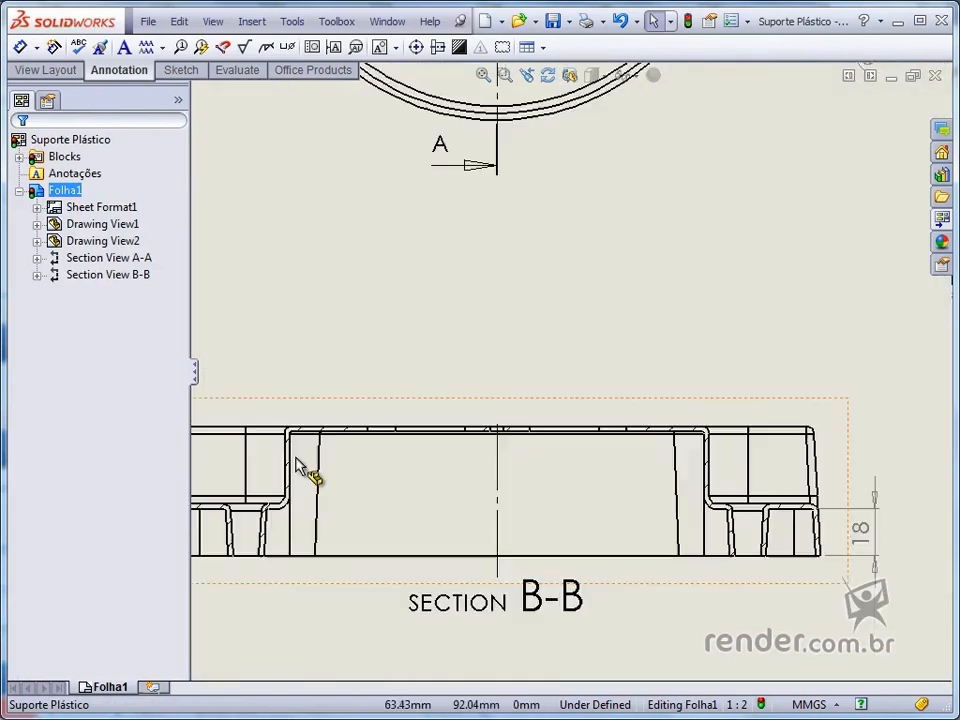
click(20, 47)
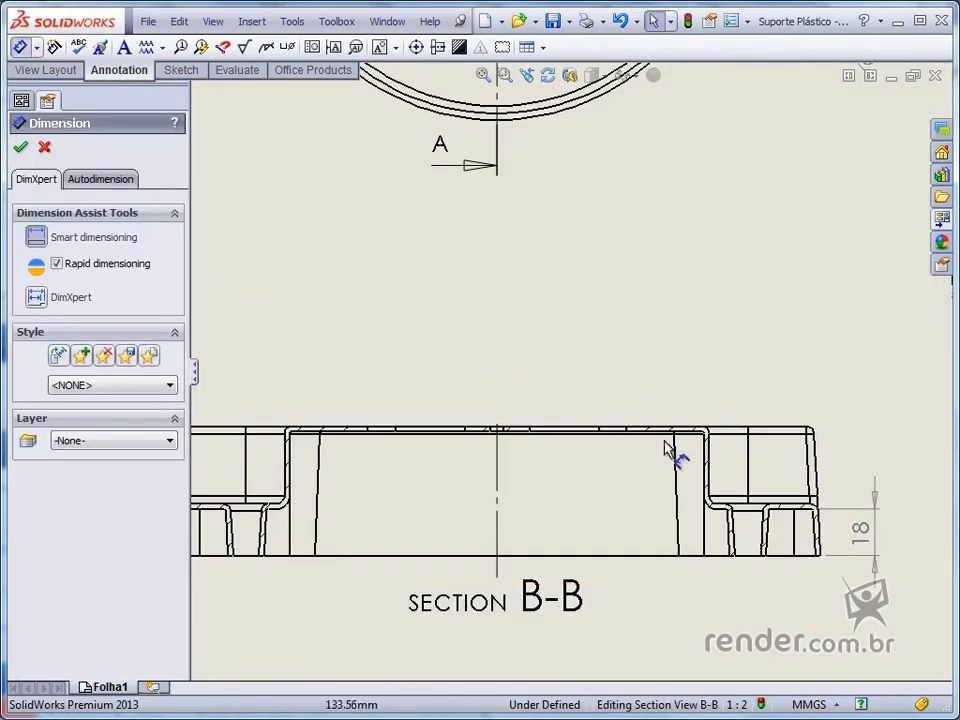
click(714, 500)
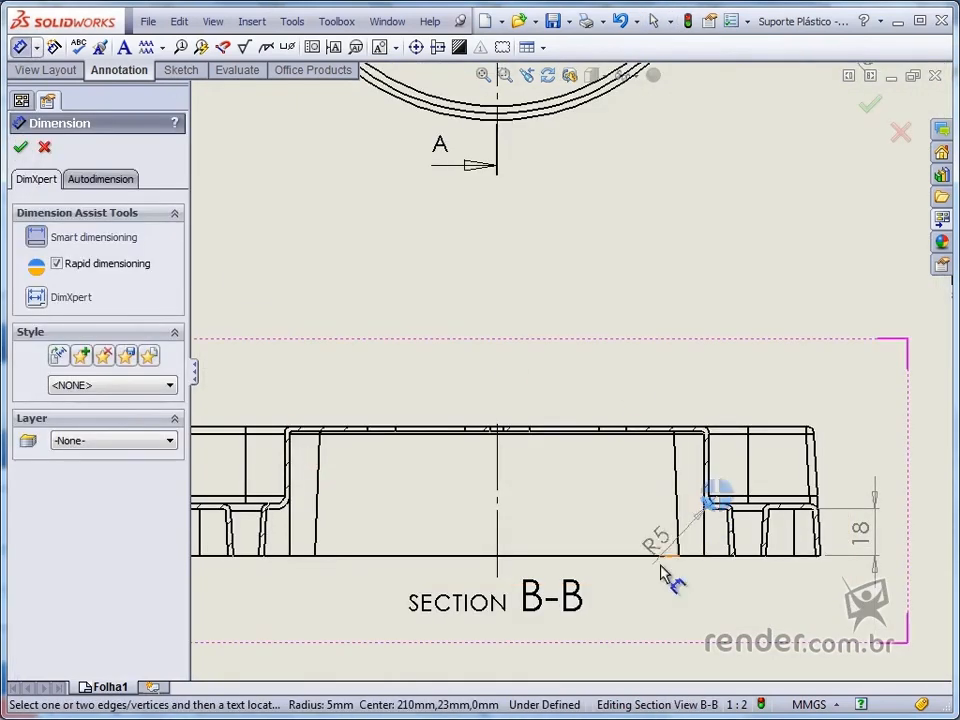
click(660, 600)
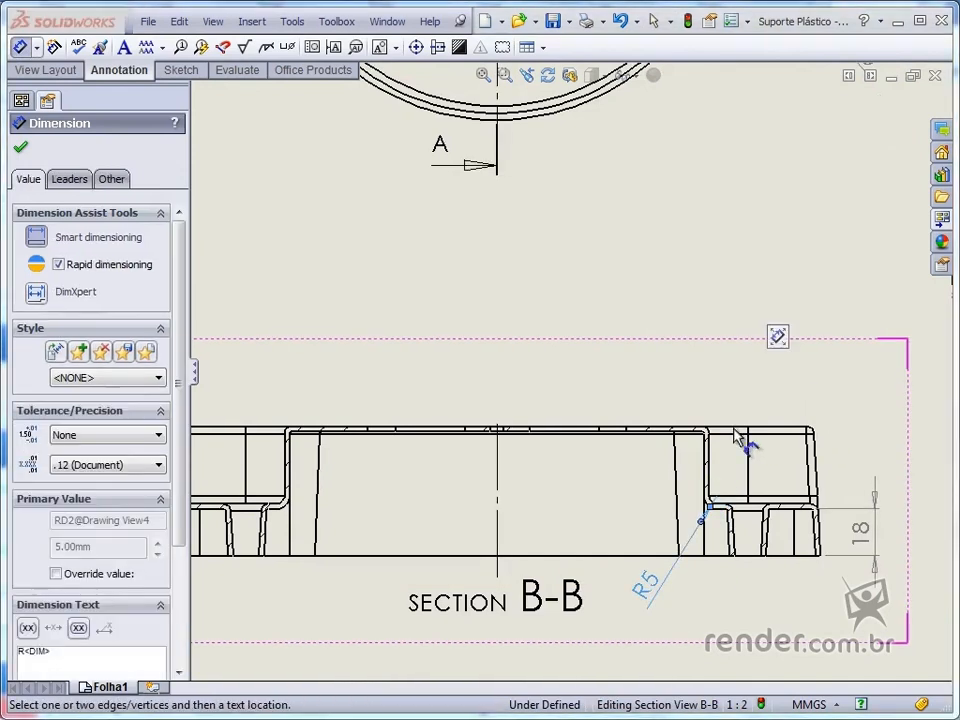
click(708, 430)
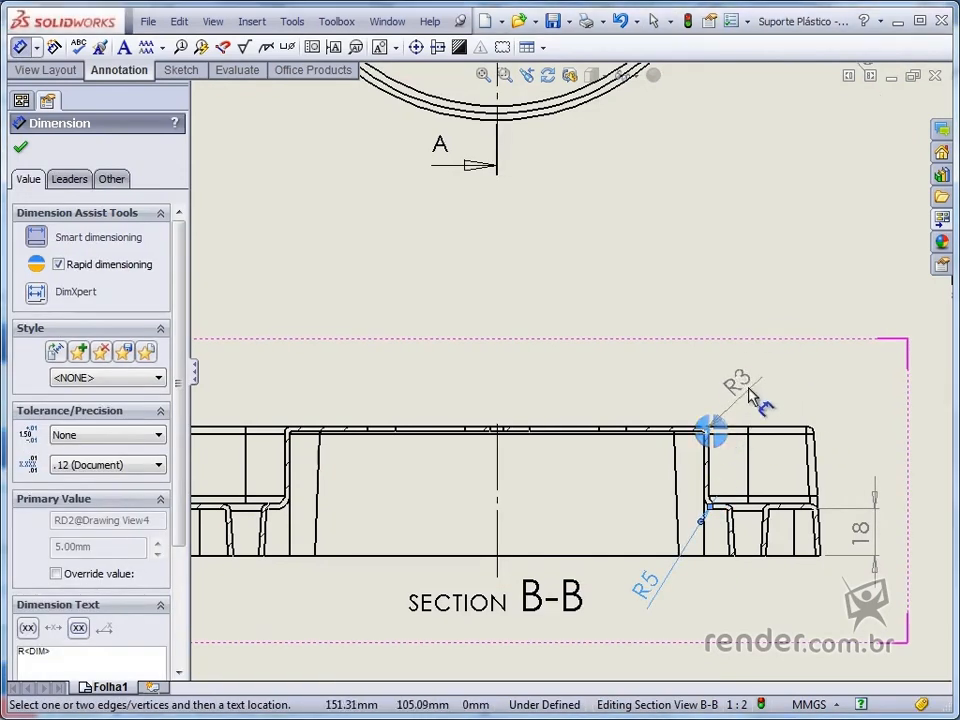
click(738, 390)
Step: Dimension section B-B's upper-left outer corner radius and the horizontal distance from its lower-left corner to the boss wall's base, placed below the view
scroll(483, 483, up, 2)
scroll(422, 476, down, 4)
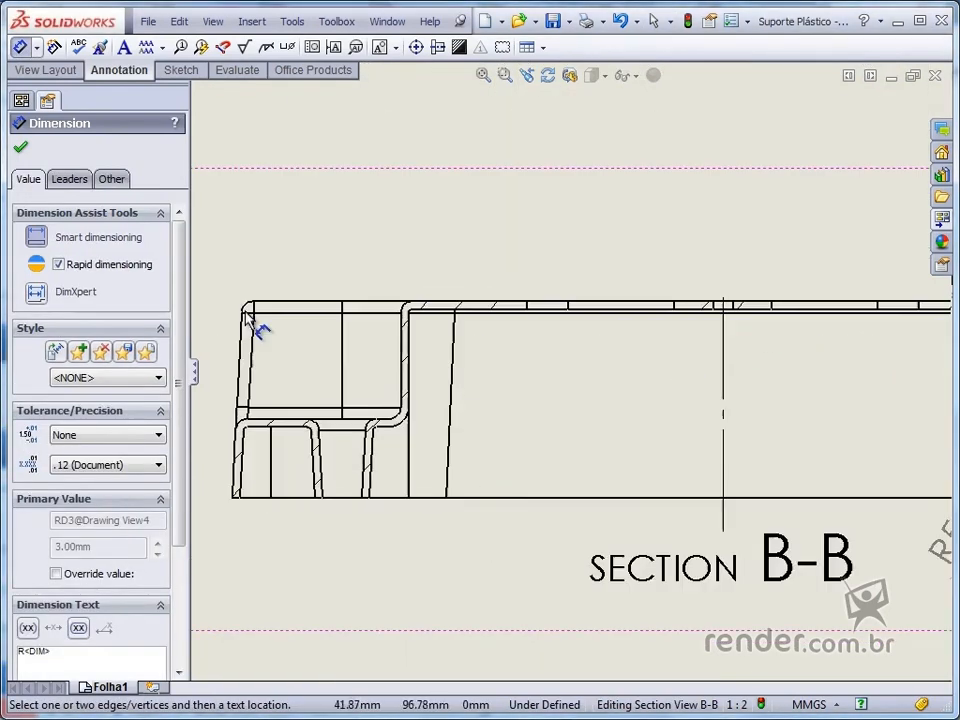
click(250, 313)
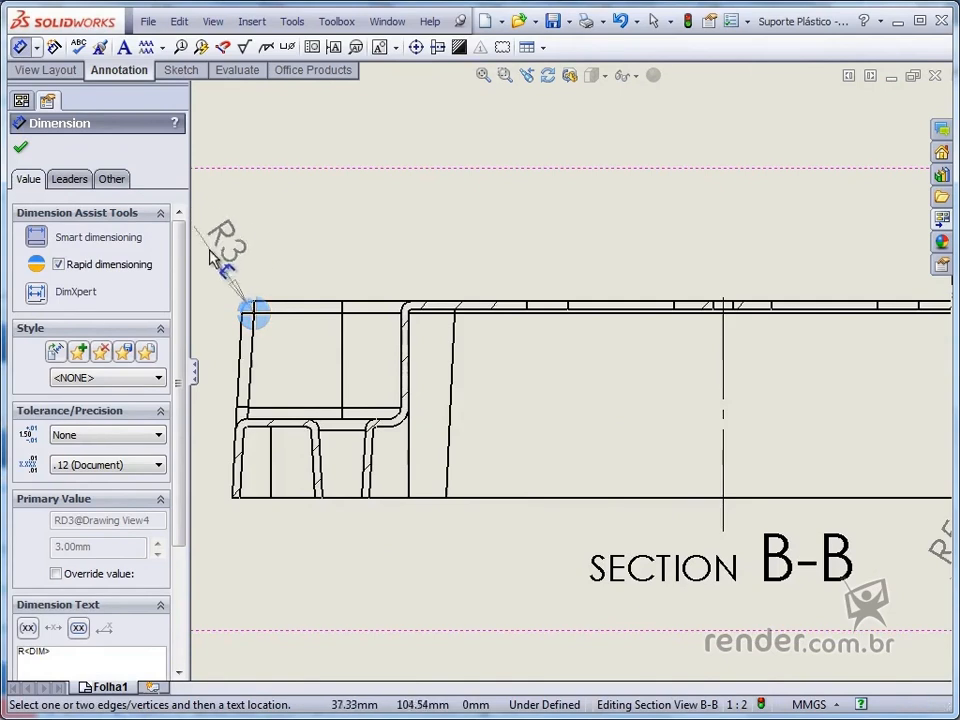
click(205, 247)
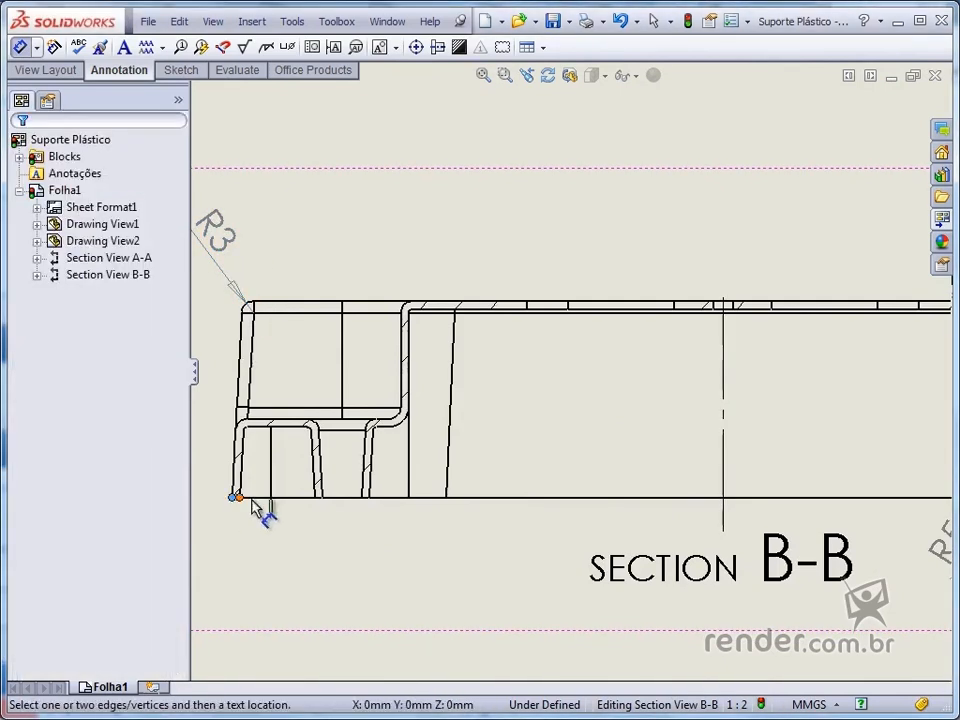
click(322, 497)
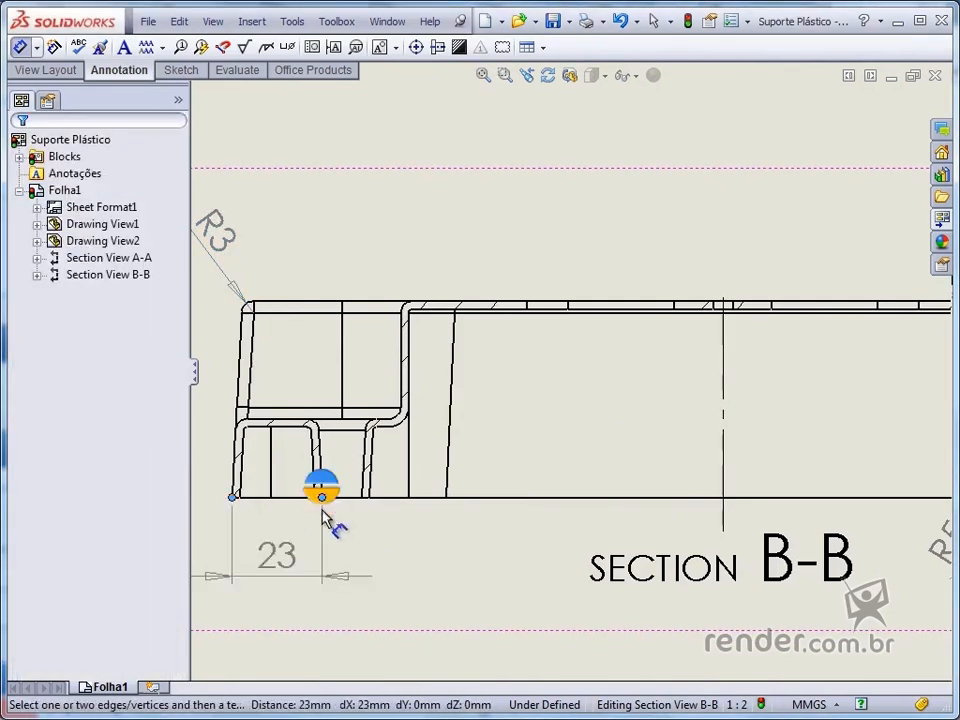
click(289, 613)
key(f)
key(Escape)
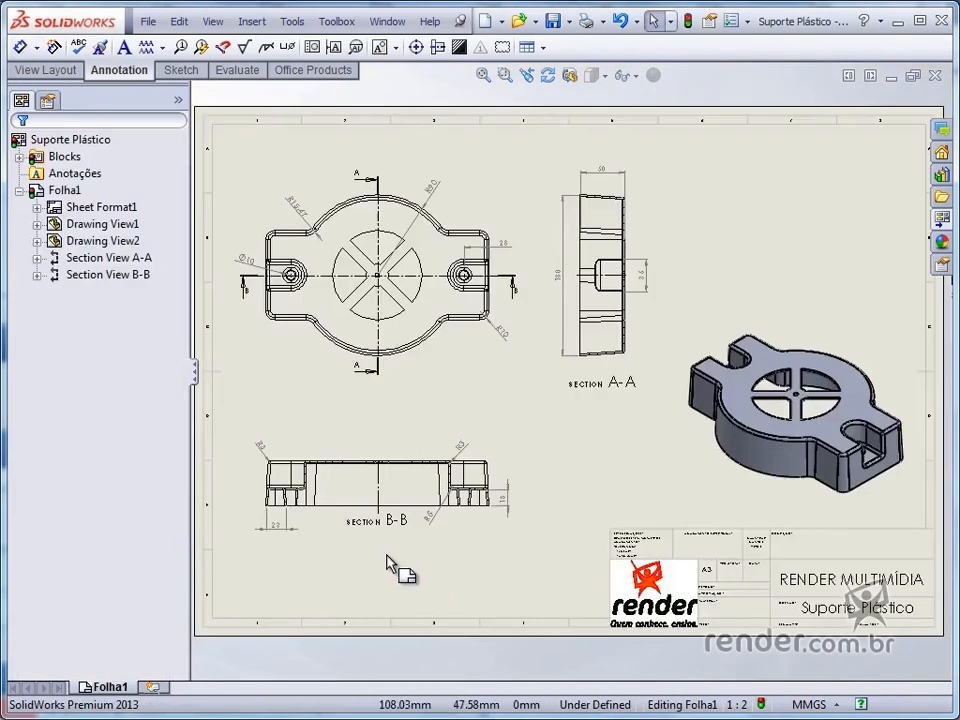
Step: Give the top view's large arc radius dimension (R90) a symmetric tolerance of 0.01 mm
scroll(450, 200, down, 5)
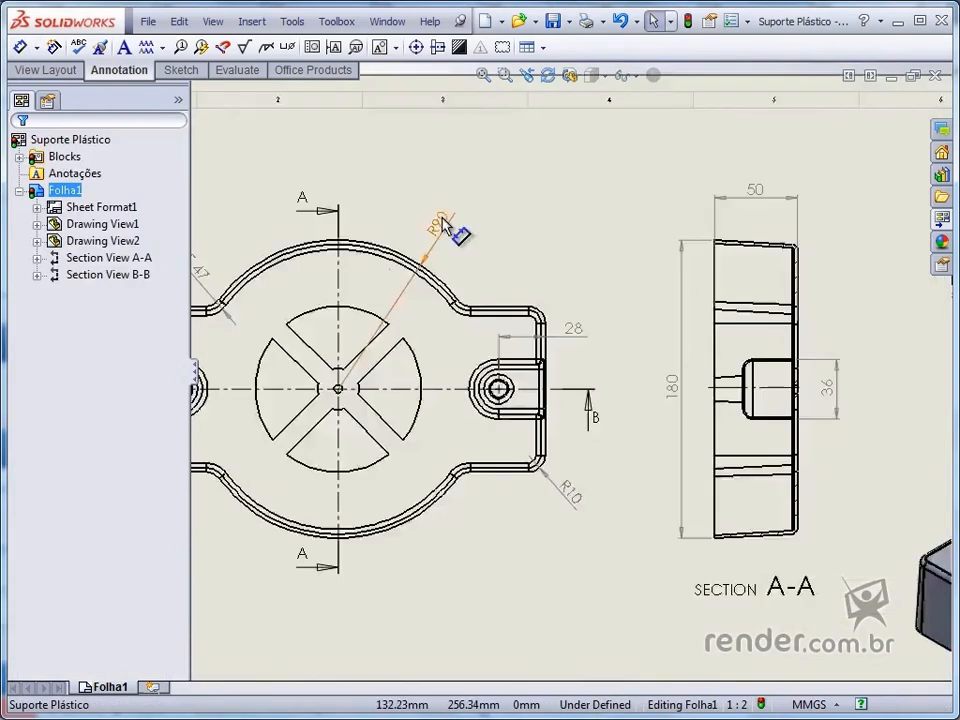
click(458, 272)
click(150, 320)
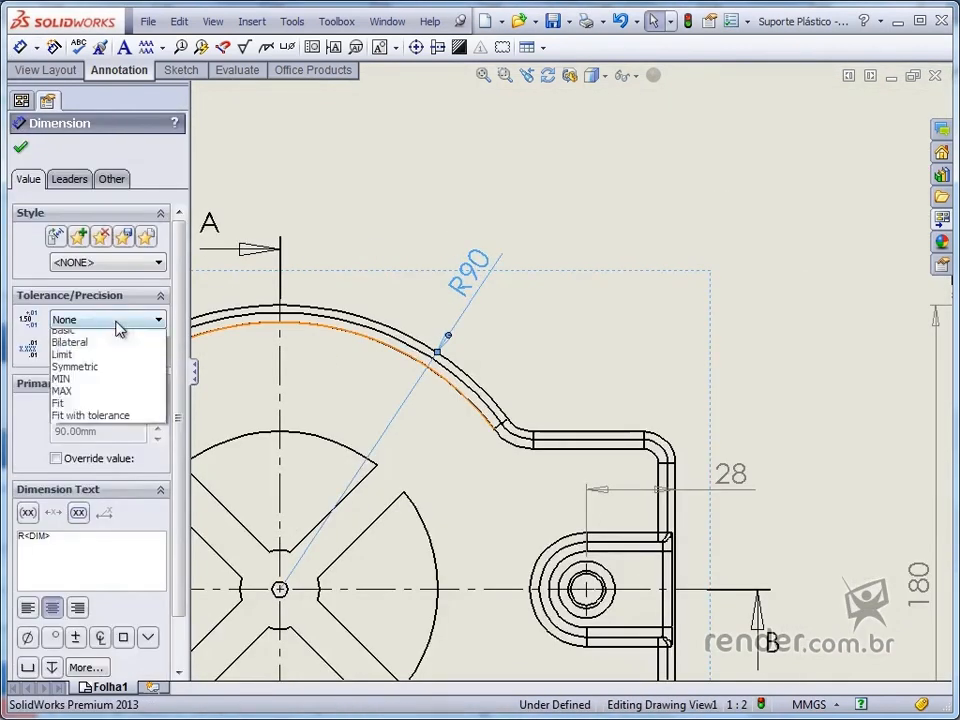
click(98, 385)
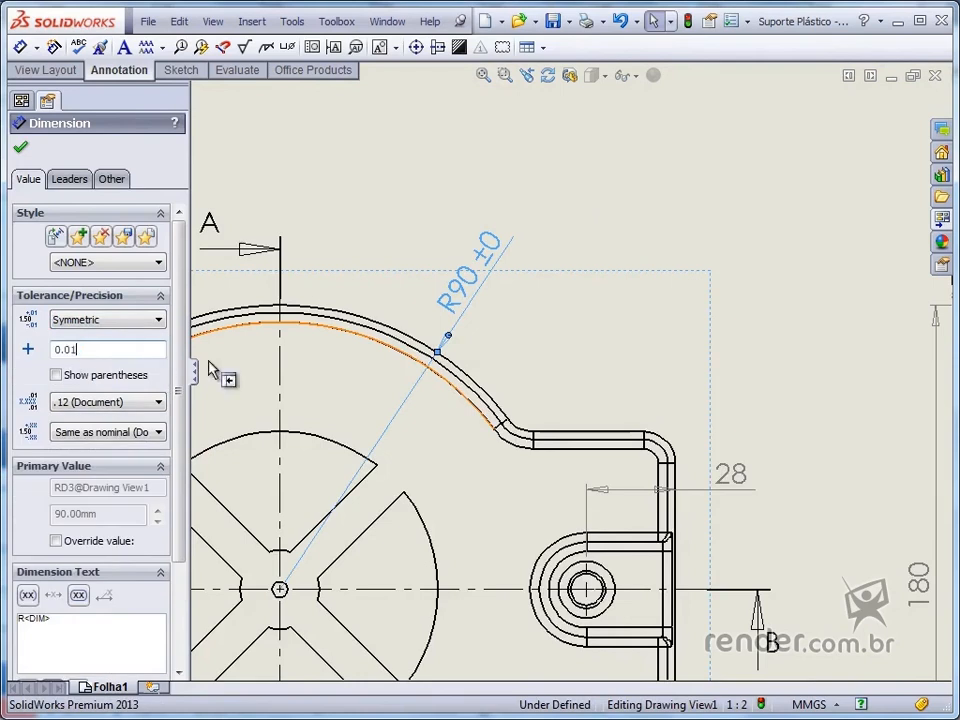
click(460, 212)
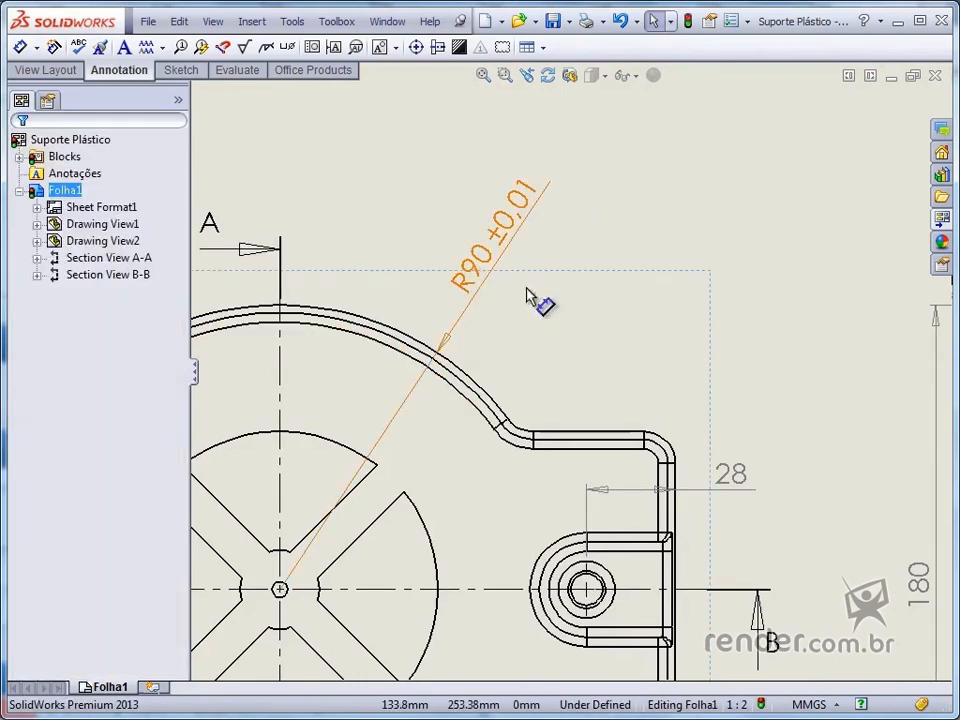
click(580, 320)
Step: Give section A-A's overall width dimension above the view a bilateral tolerance of +0.1 and -0.2 mm
scroll(580, 320, up, 5)
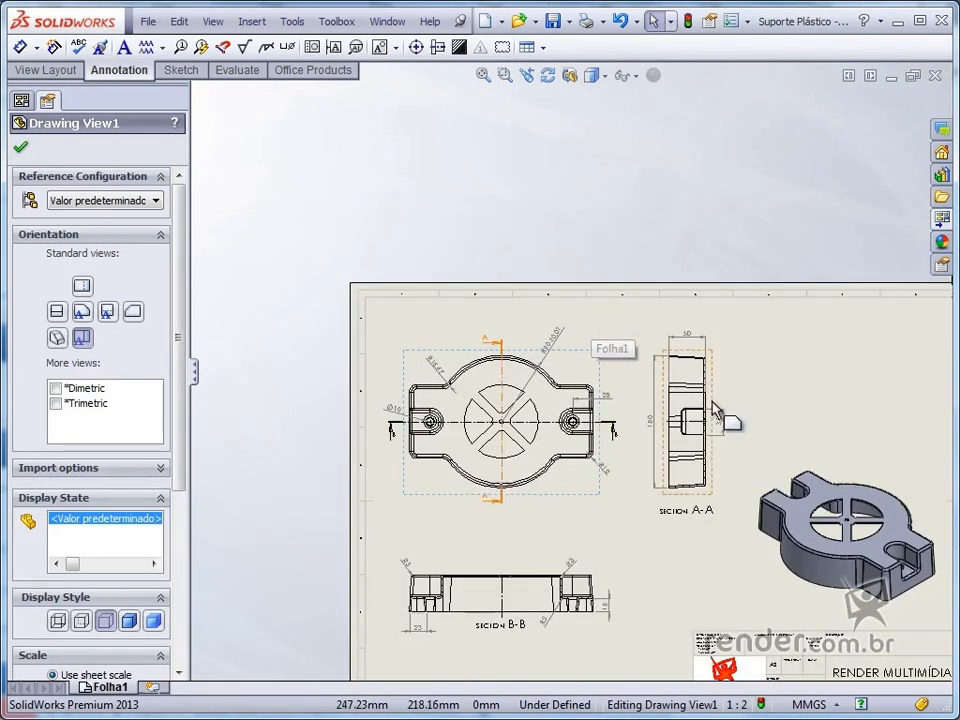
scroll(695, 375, down, 3)
scroll(680, 345, down, 1)
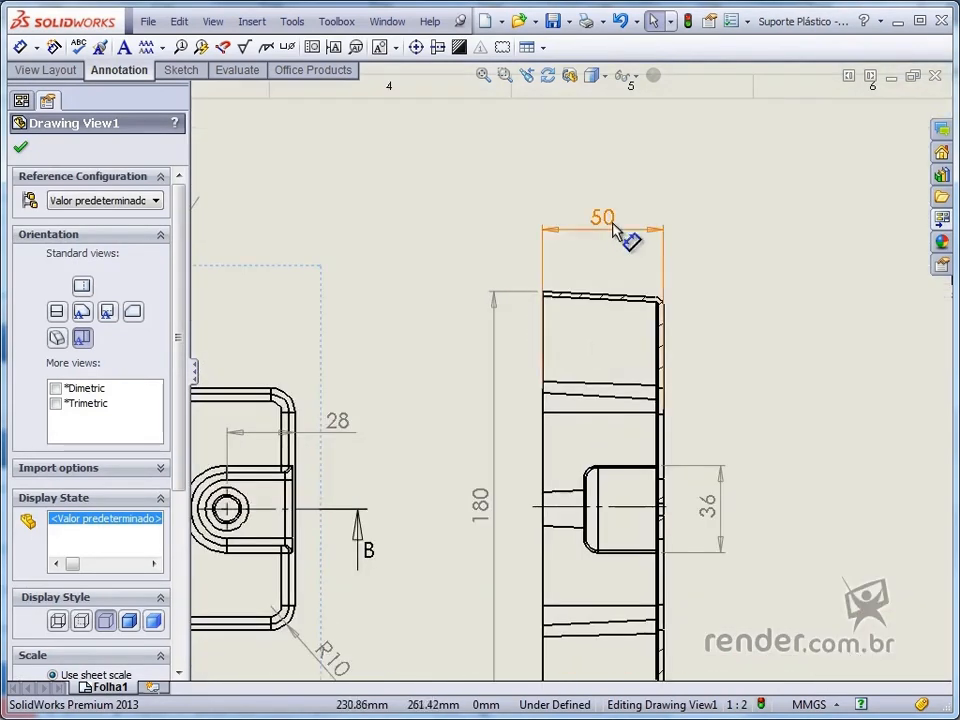
click(627, 234)
click(96, 320)
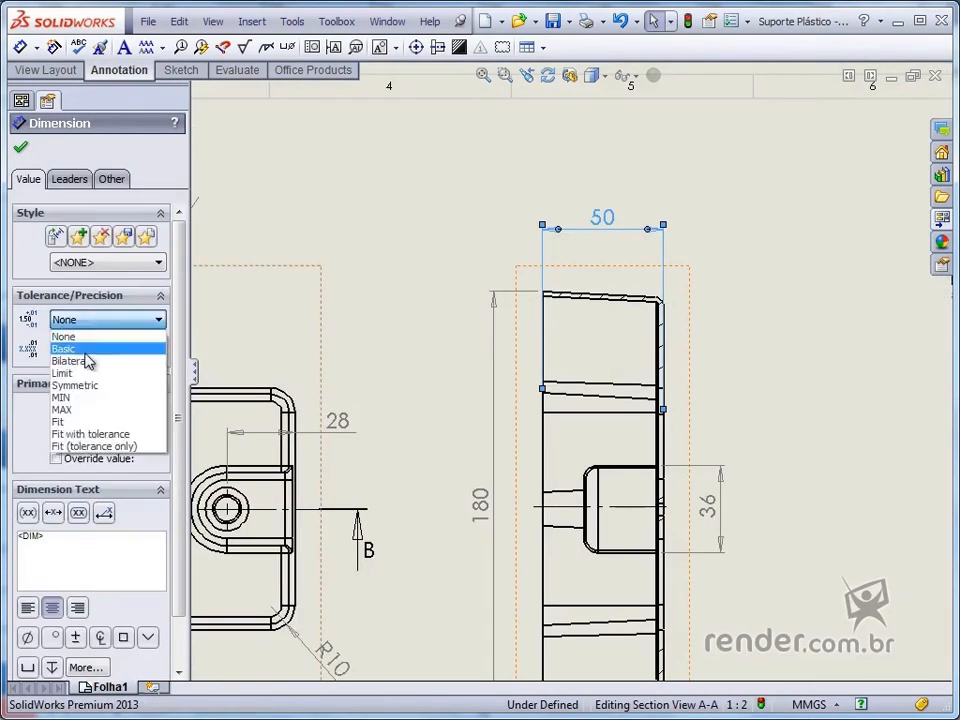
click(90, 361)
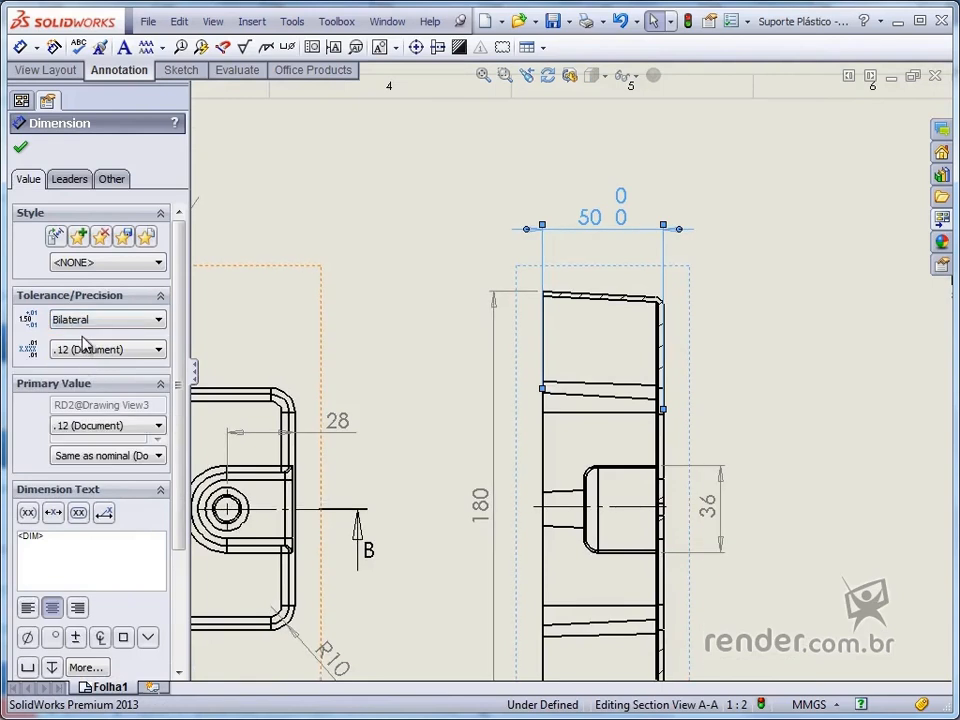
double_click(70, 349)
text(0.1)
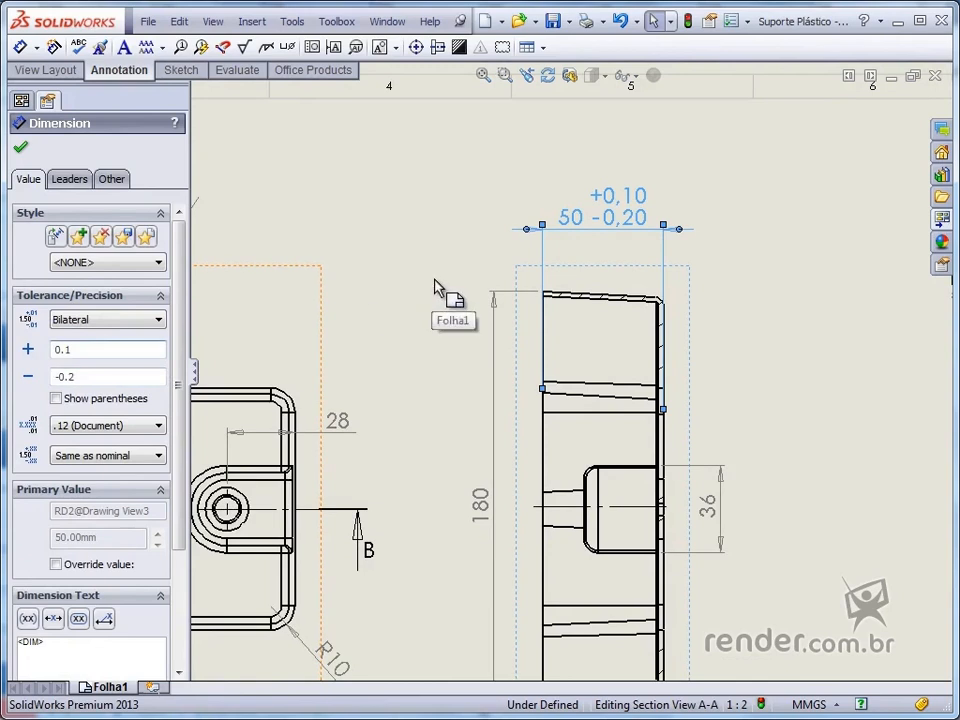
Step: Copy the bilateral tolerance from section A-A's width dimension to its overall height dimension with the Format Painter
click(98, 48)
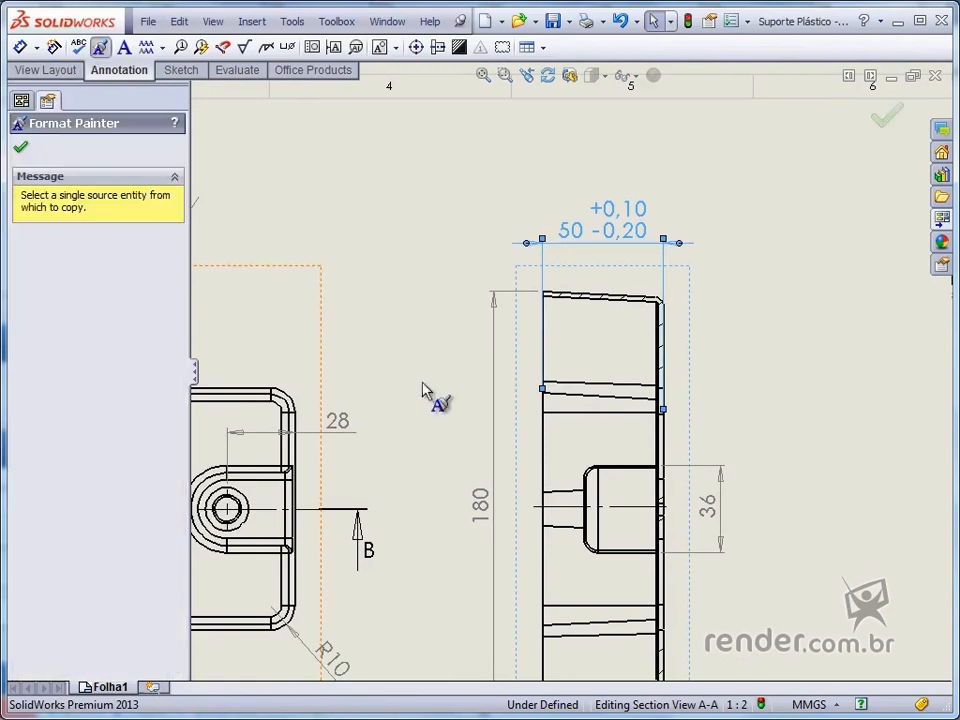
scroll(433, 385, up, 2)
click(508, 470)
scroll(508, 467, up, 2)
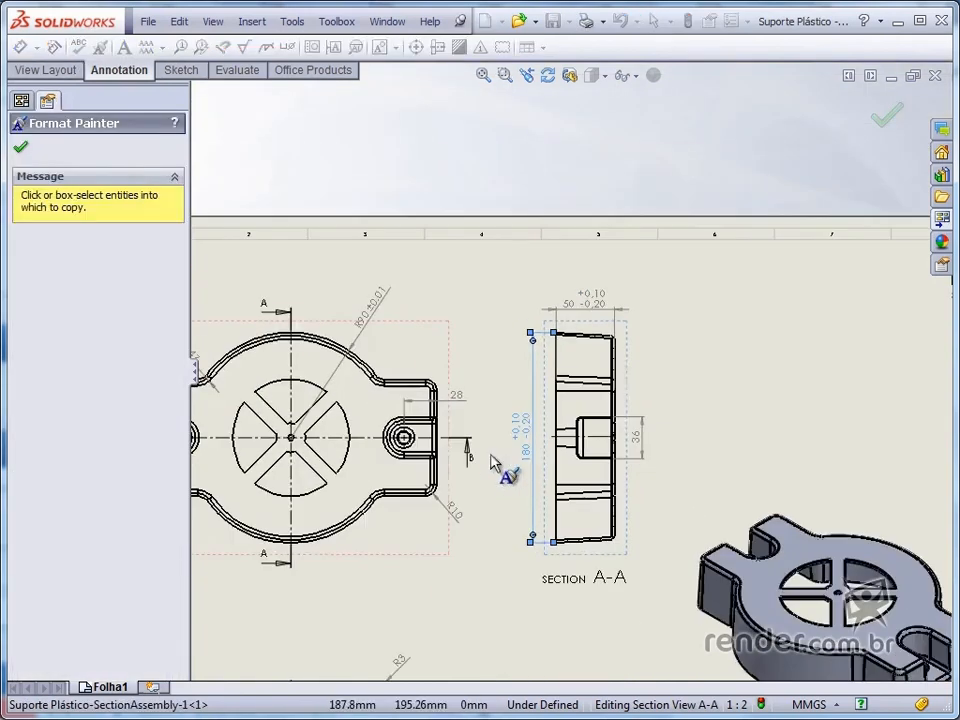
click(889, 117)
key(f)
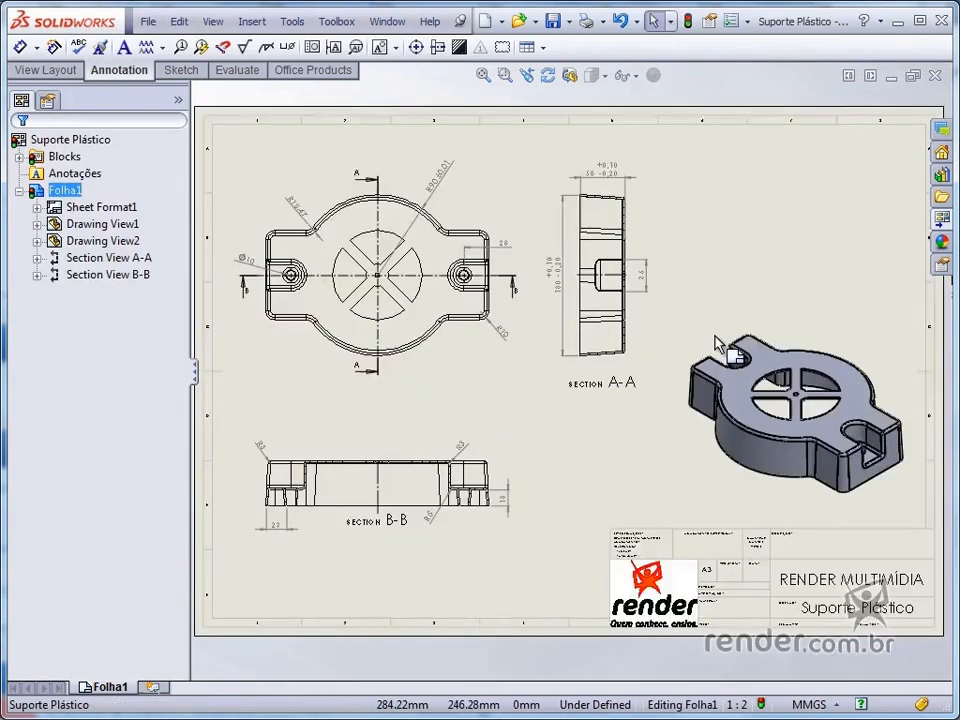
Step: Add the note "Inclinação das faces do suporte: 3º" on the sheet below section B-B
click(123, 48)
click(276, 582)
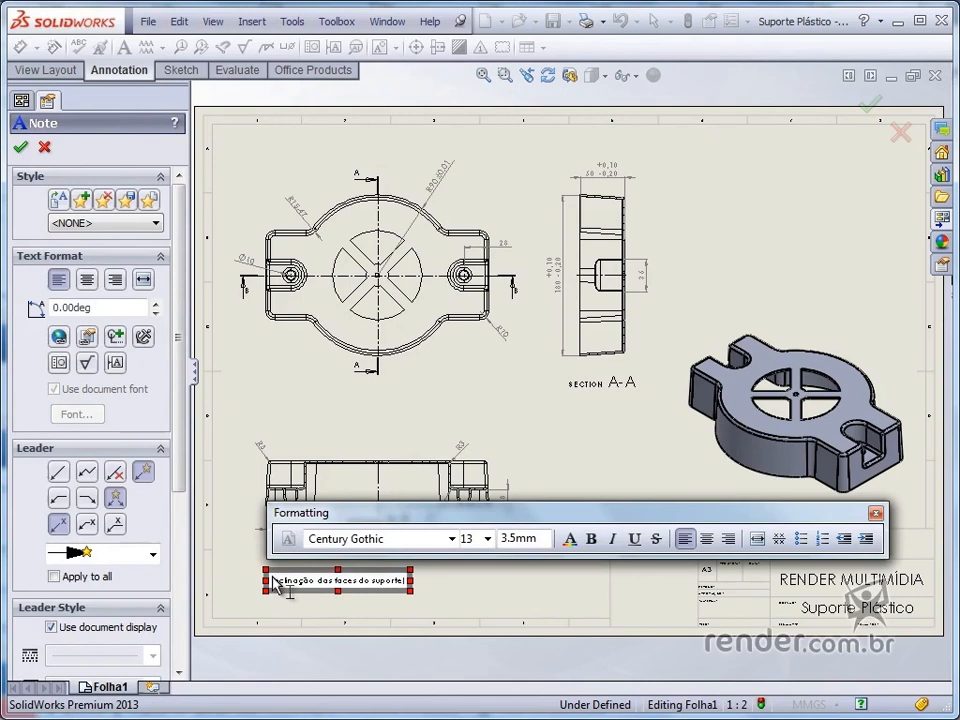
text(3)
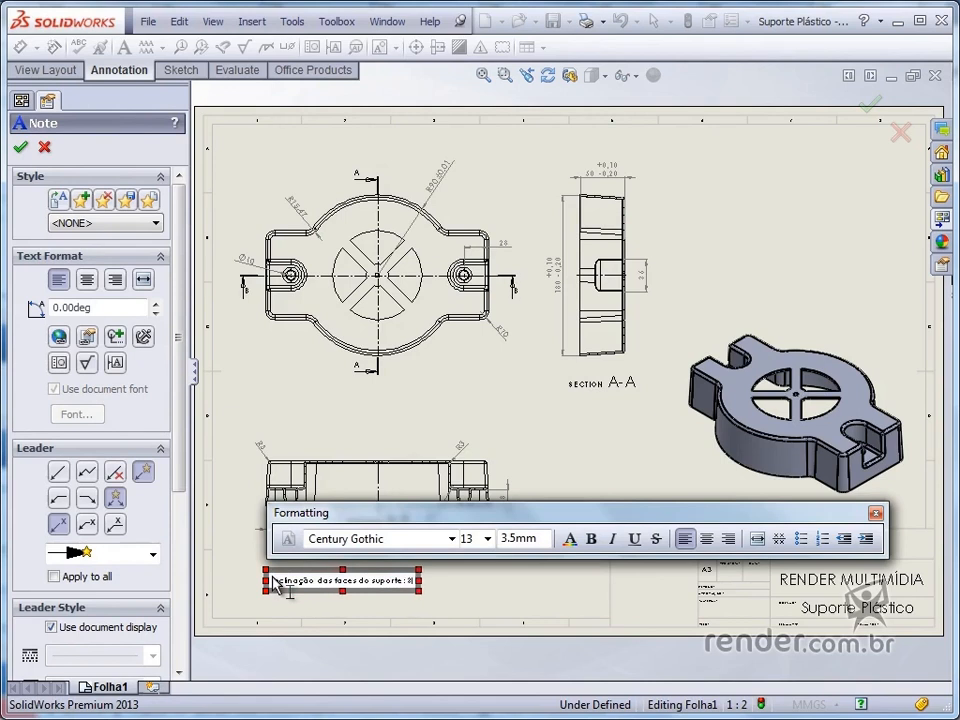
text(º)
Step: Widen the note's text box on both sides to fit one line and set its text size to 14
drag(265, 580, 225, 582)
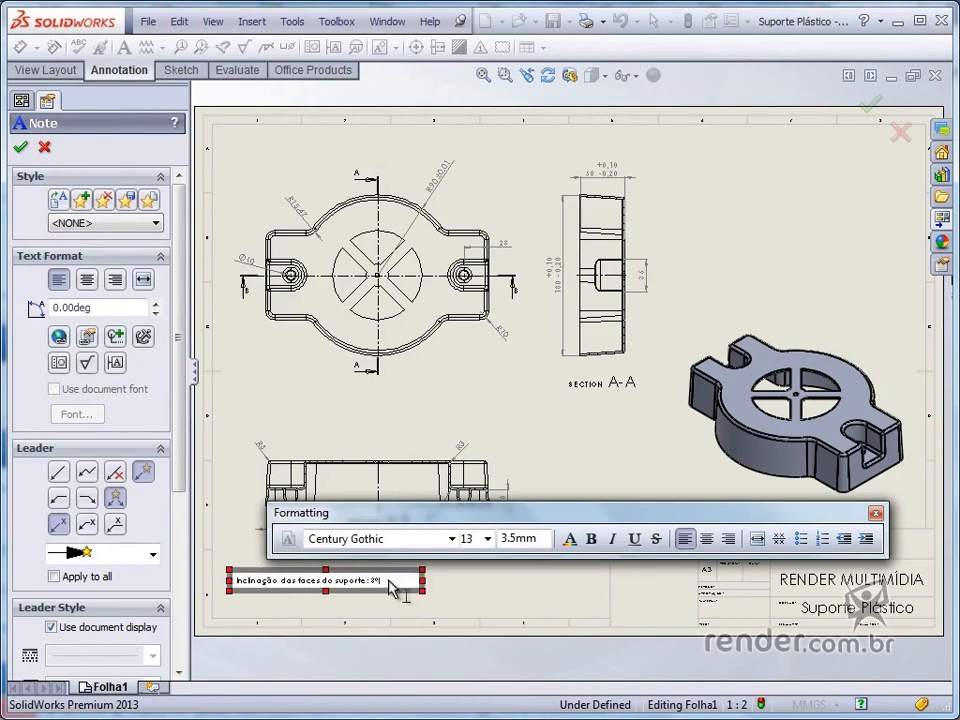
drag(392, 581, 225, 592)
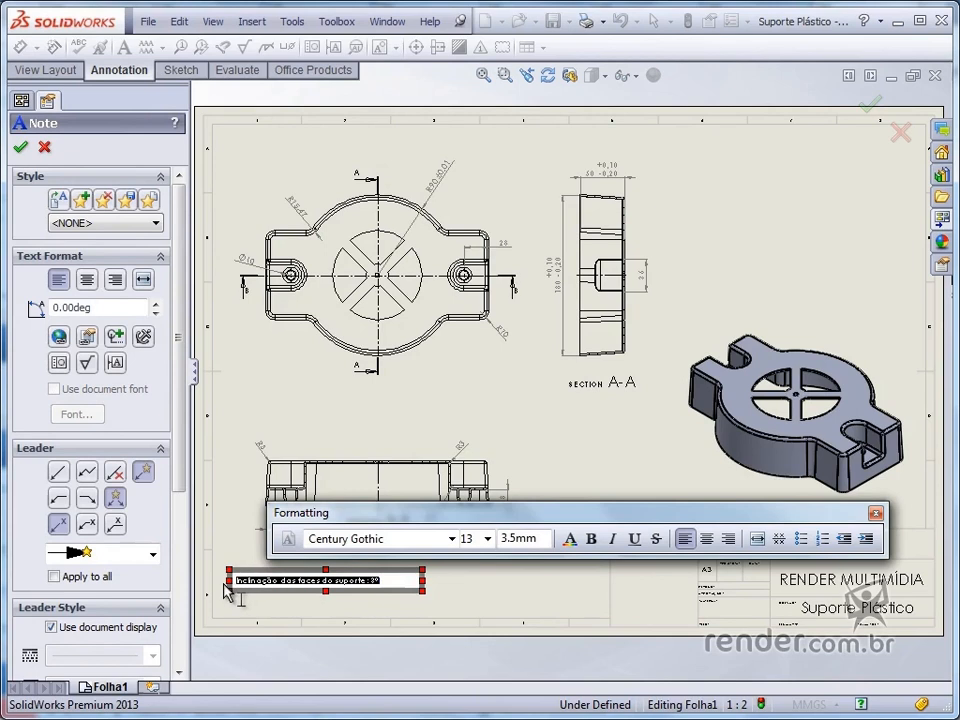
click(487, 538)
click(480, 408)
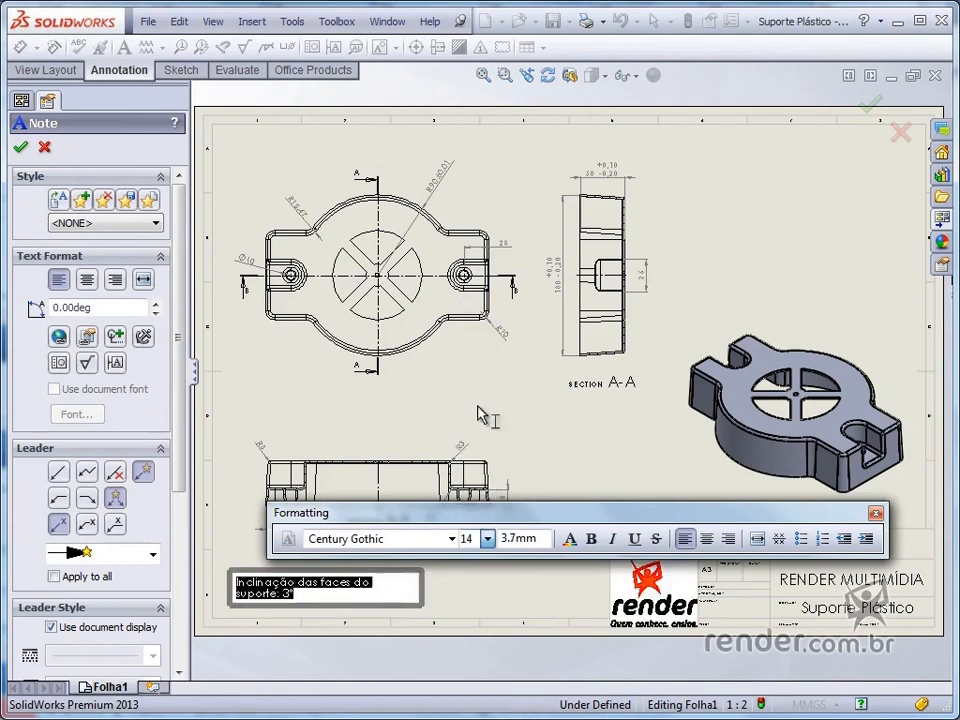
drag(423, 589, 511, 589)
click(546, 594)
key(Escape)
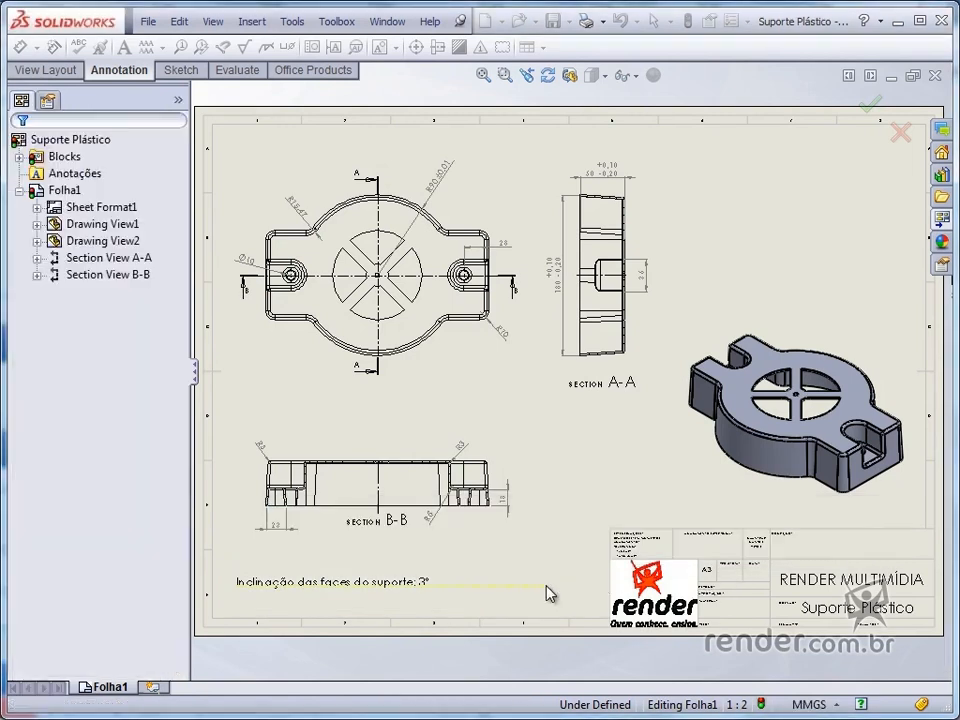
click(493, 567)
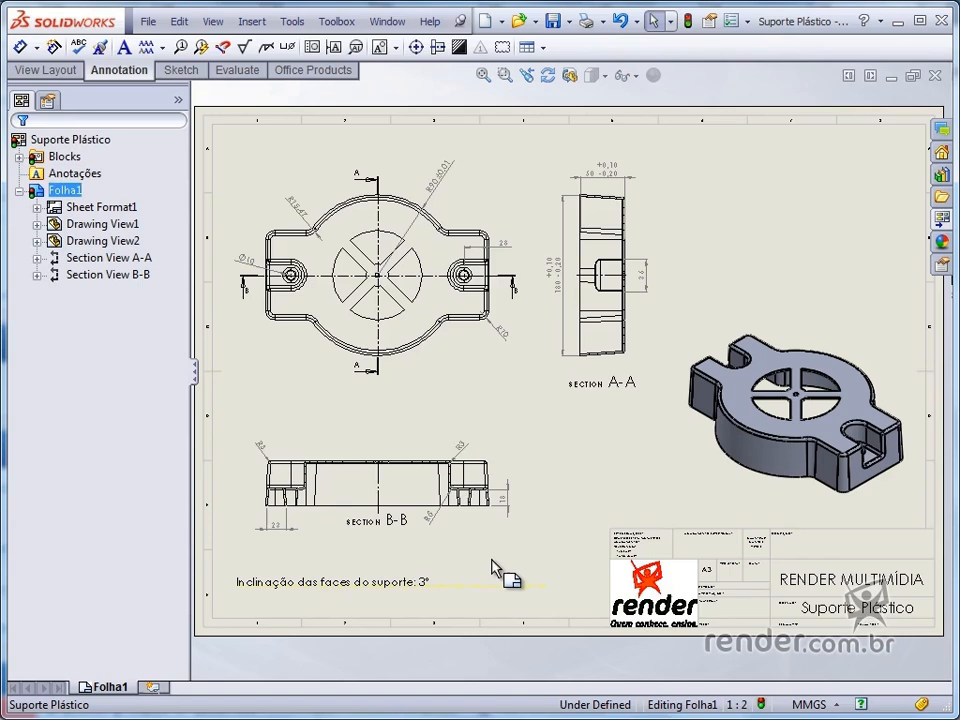